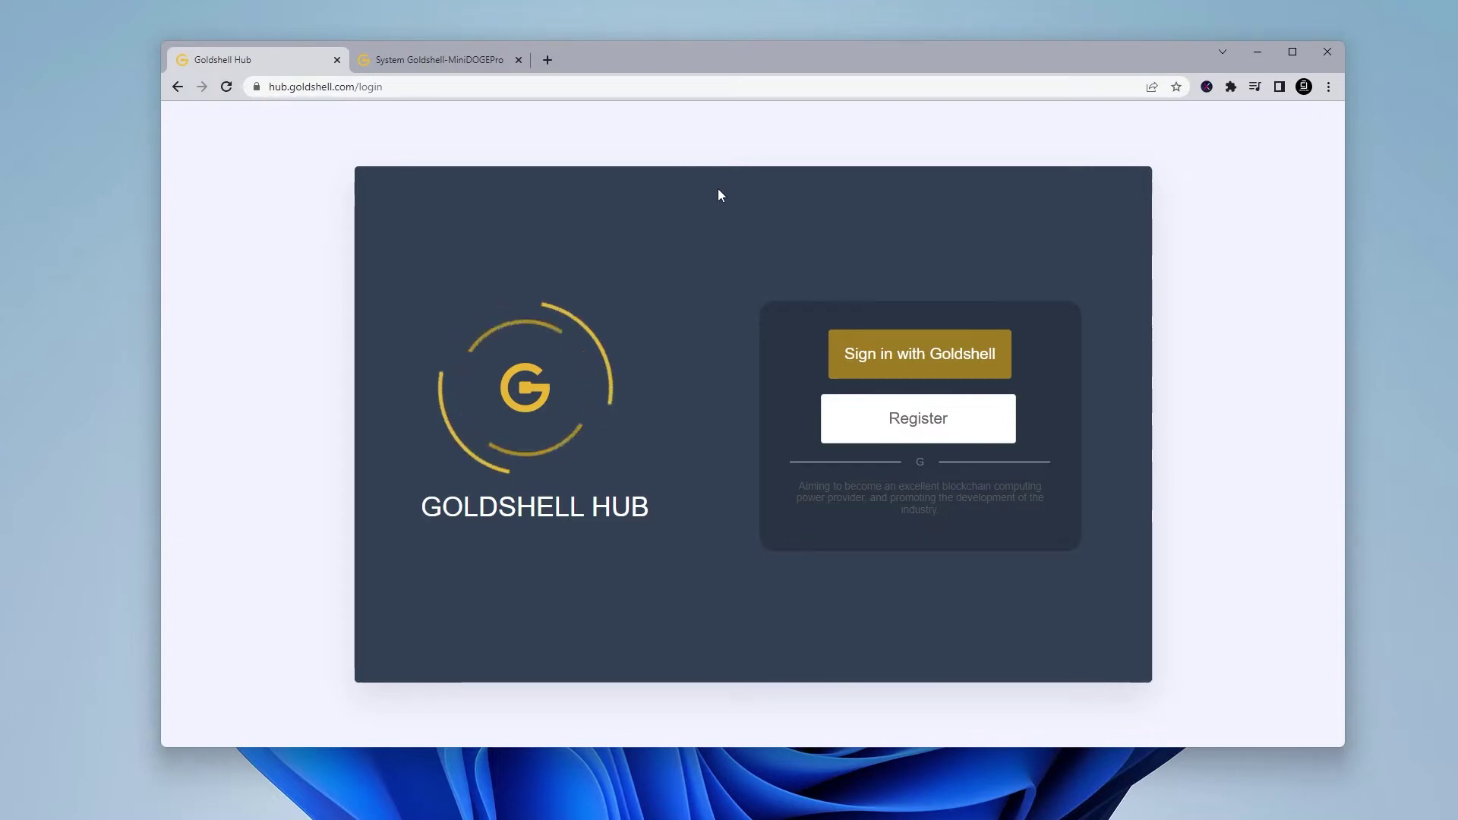
Step: Sign in to Goldshell Hub and copy the account's secret Key from Account Setting
click(906, 346)
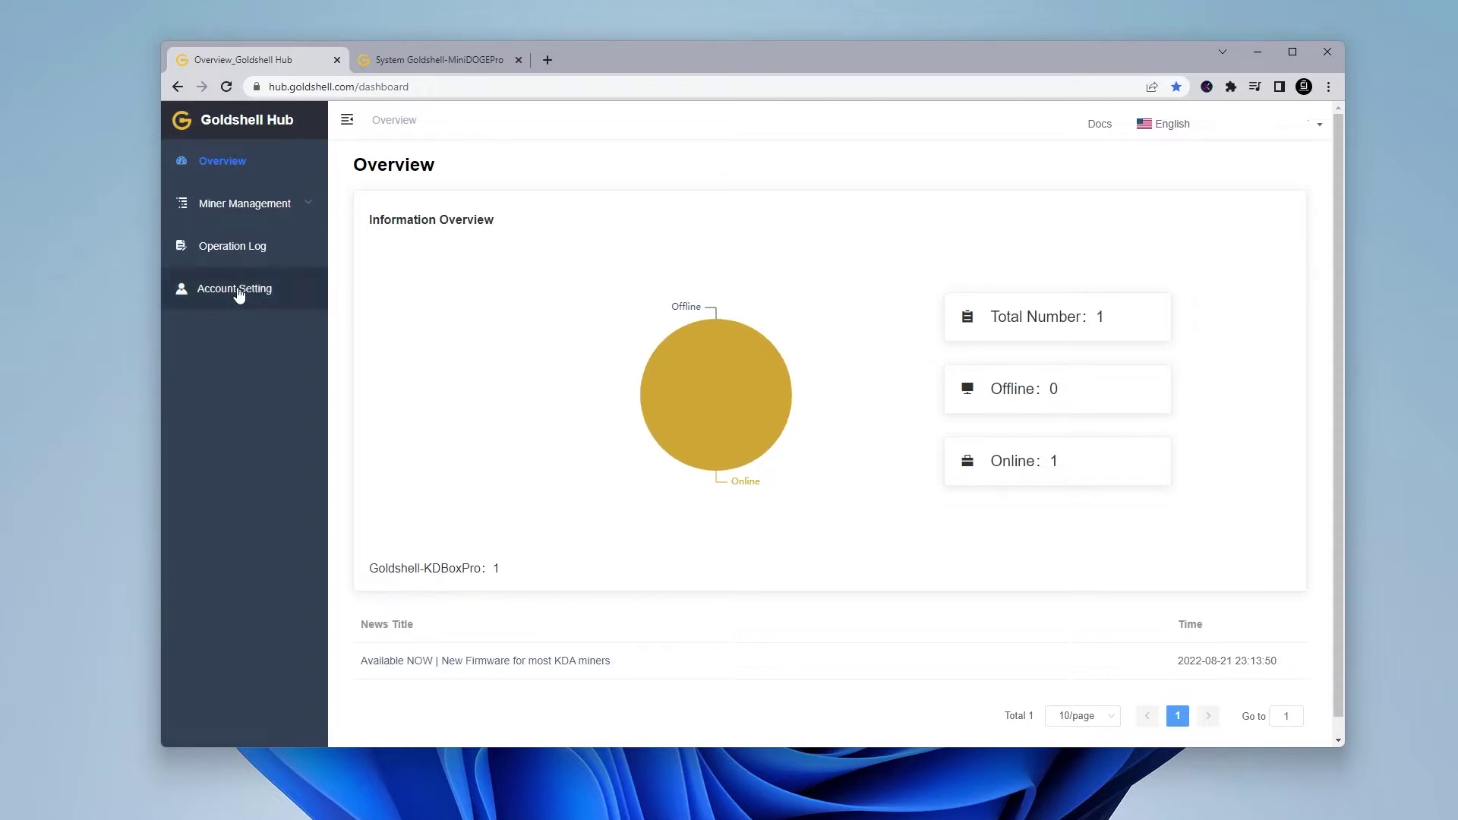
click(239, 294)
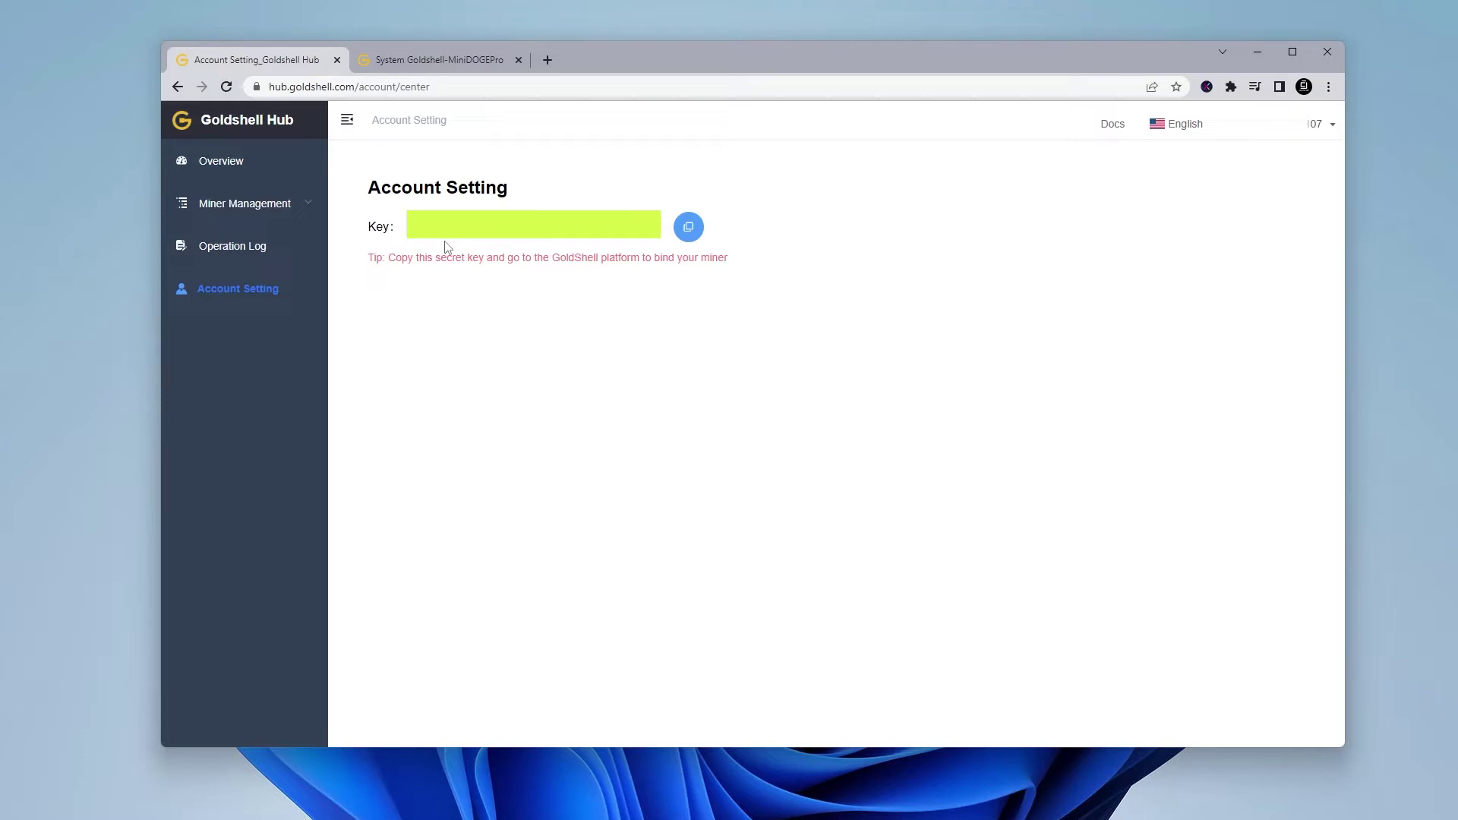
click(681, 228)
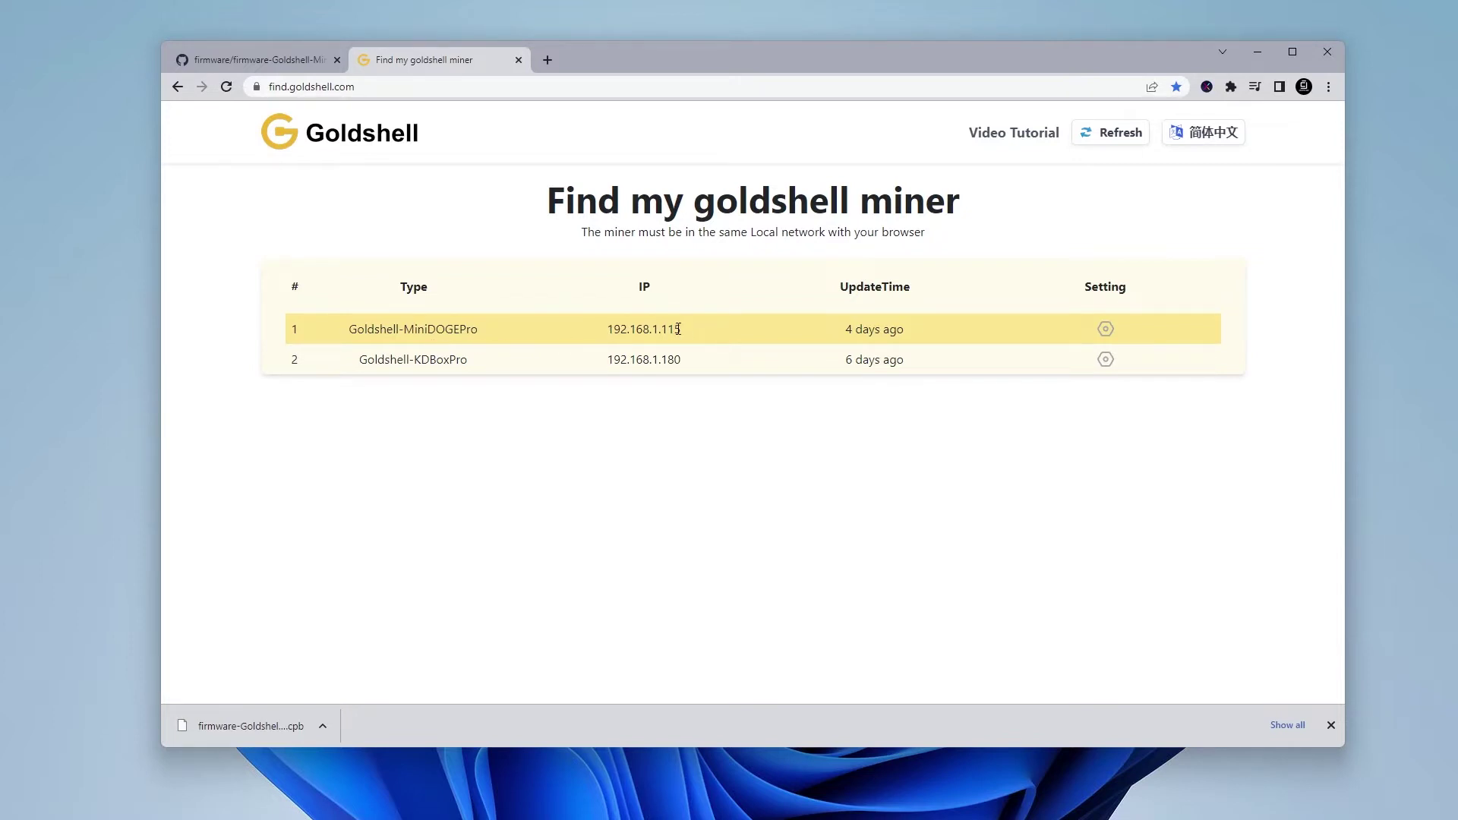
Step: Open the settings dashboard of the Goldshell-MiniDOGEPro miner at 192.168.1.115
click(1112, 332)
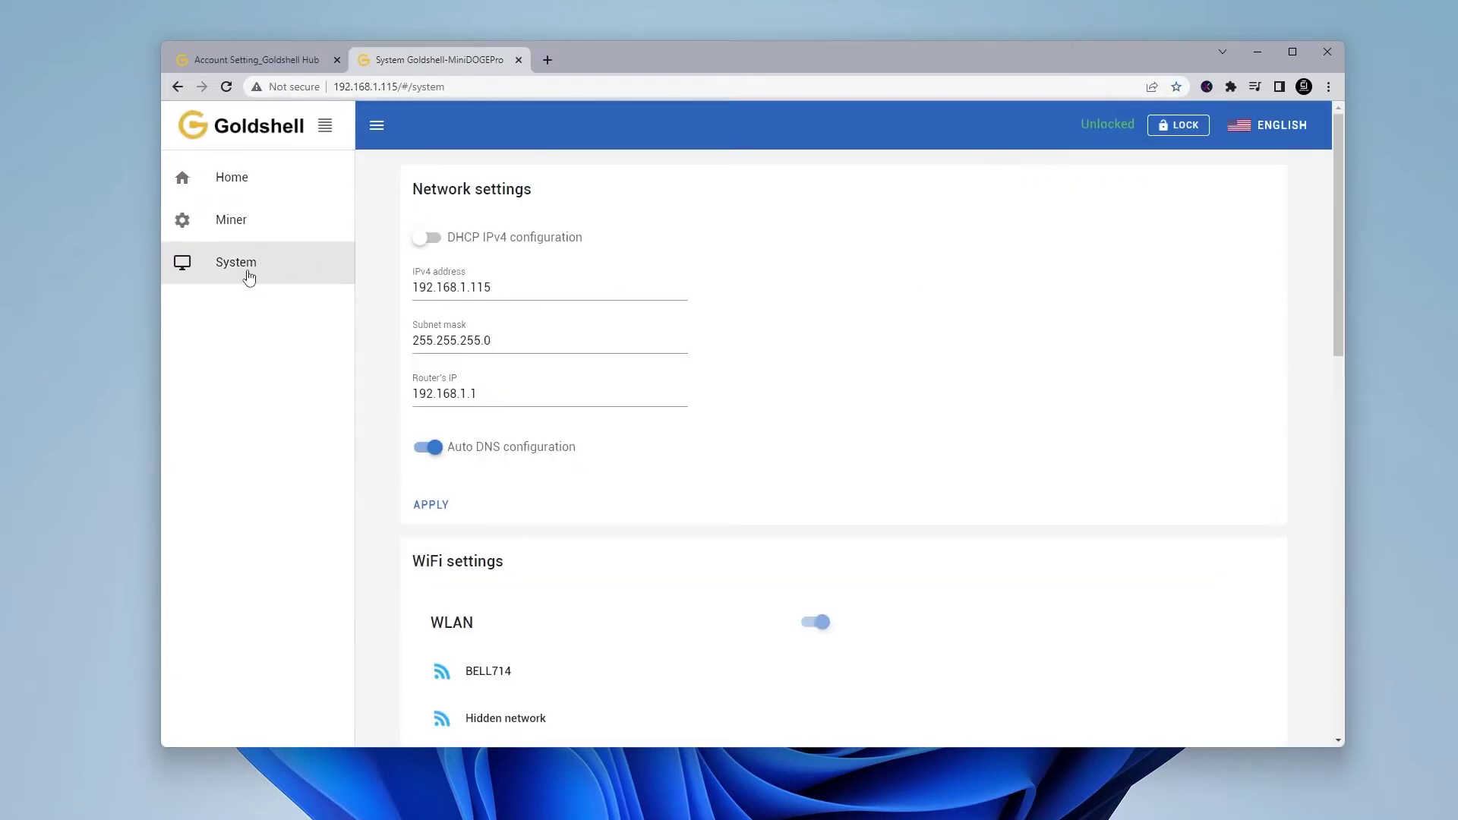
Step: On the System page, enable Cloud Control, paste the Goldshell account key and apply it
click(247, 276)
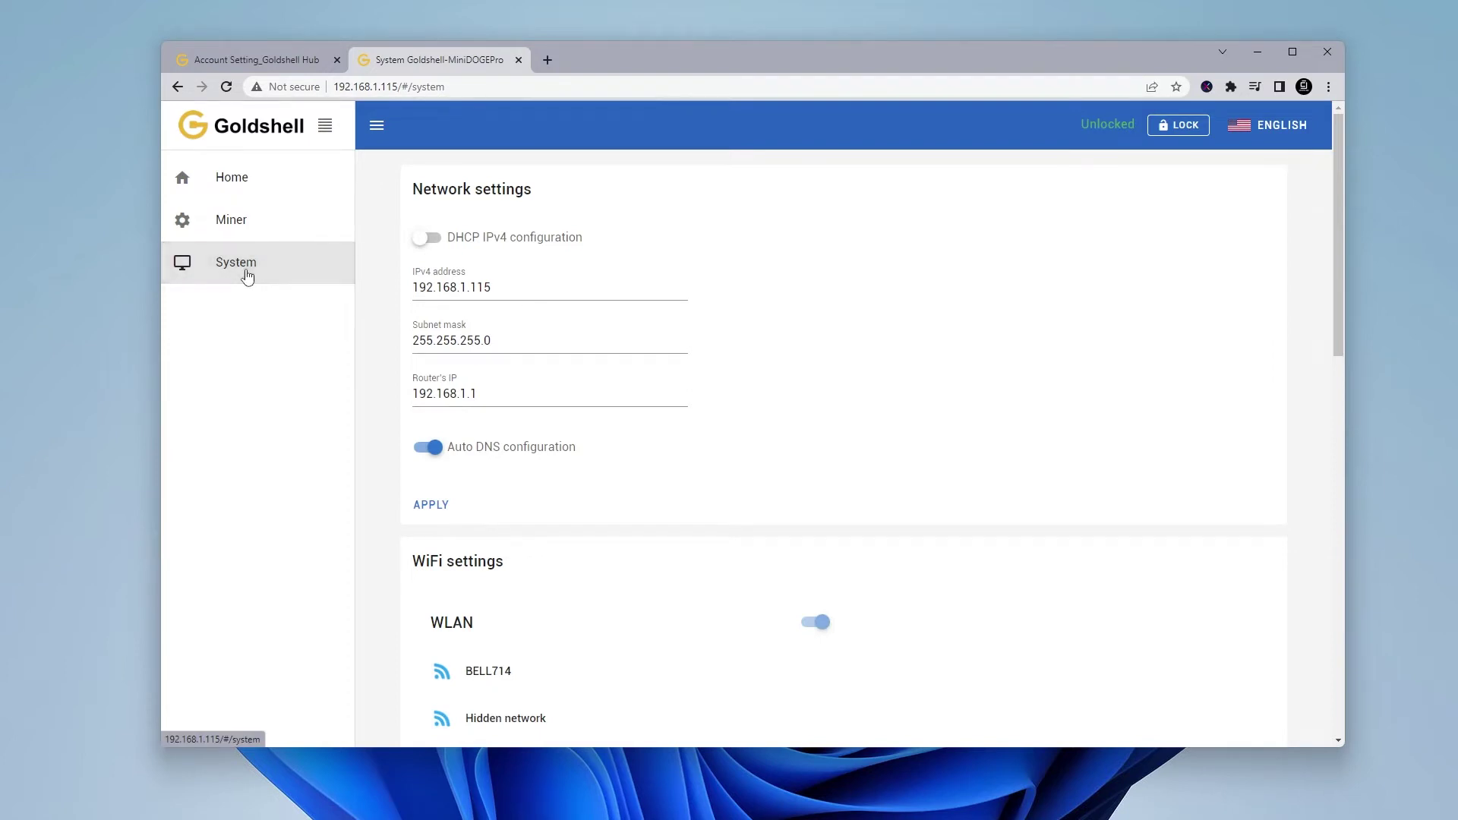
scroll(667, 212, down, 8)
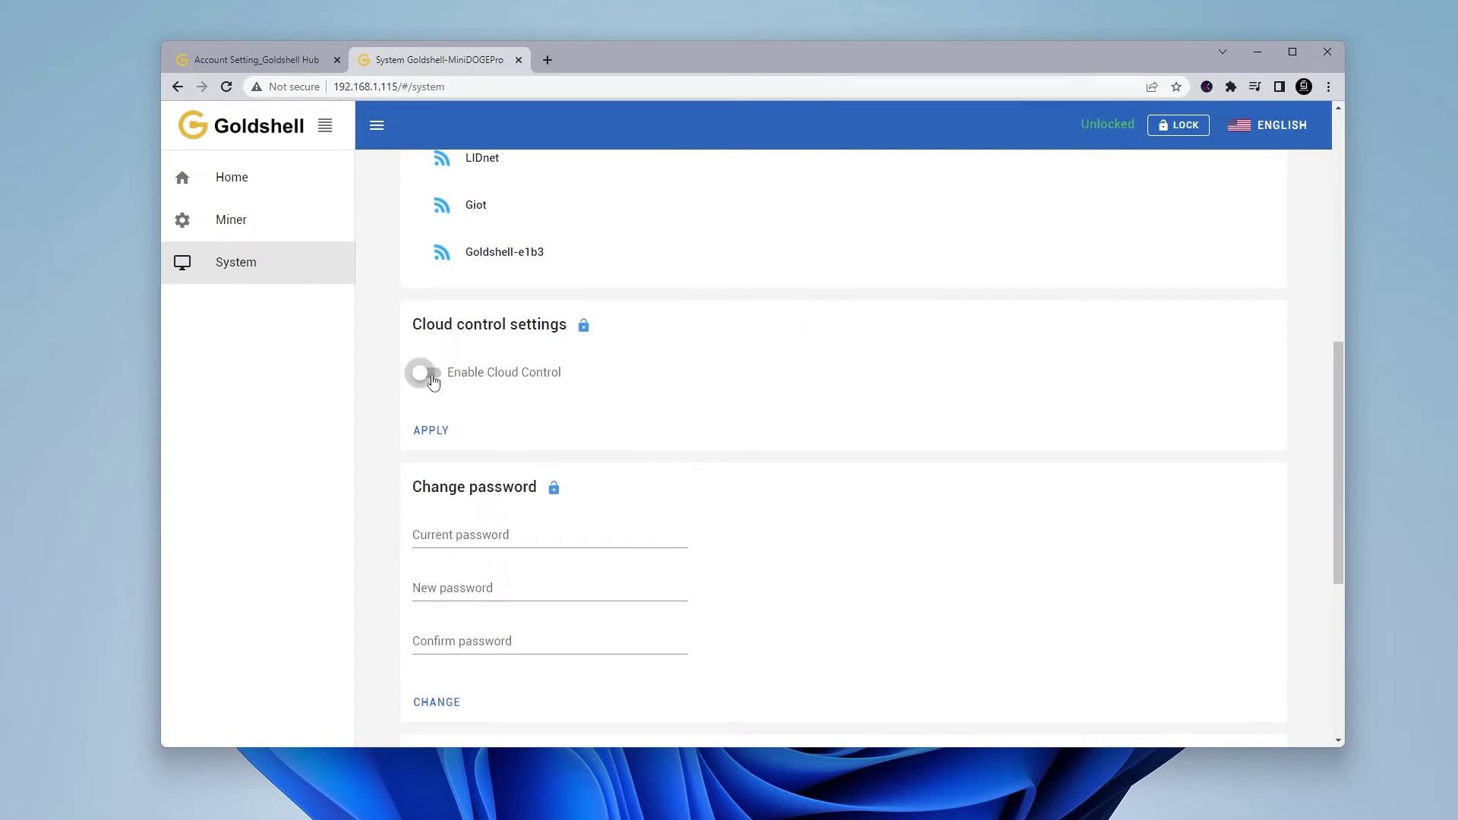
click(423, 373)
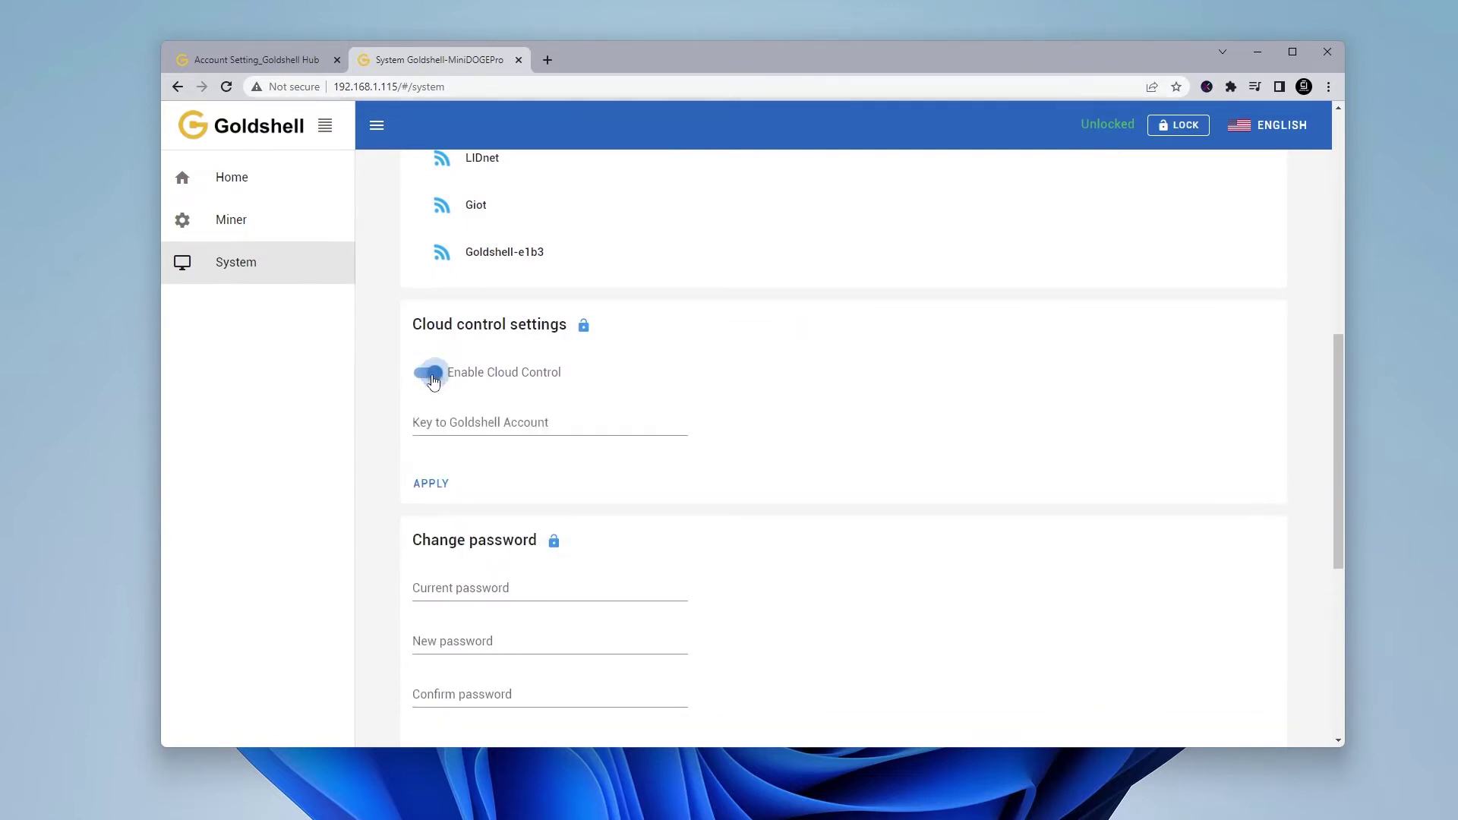
click(431, 427)
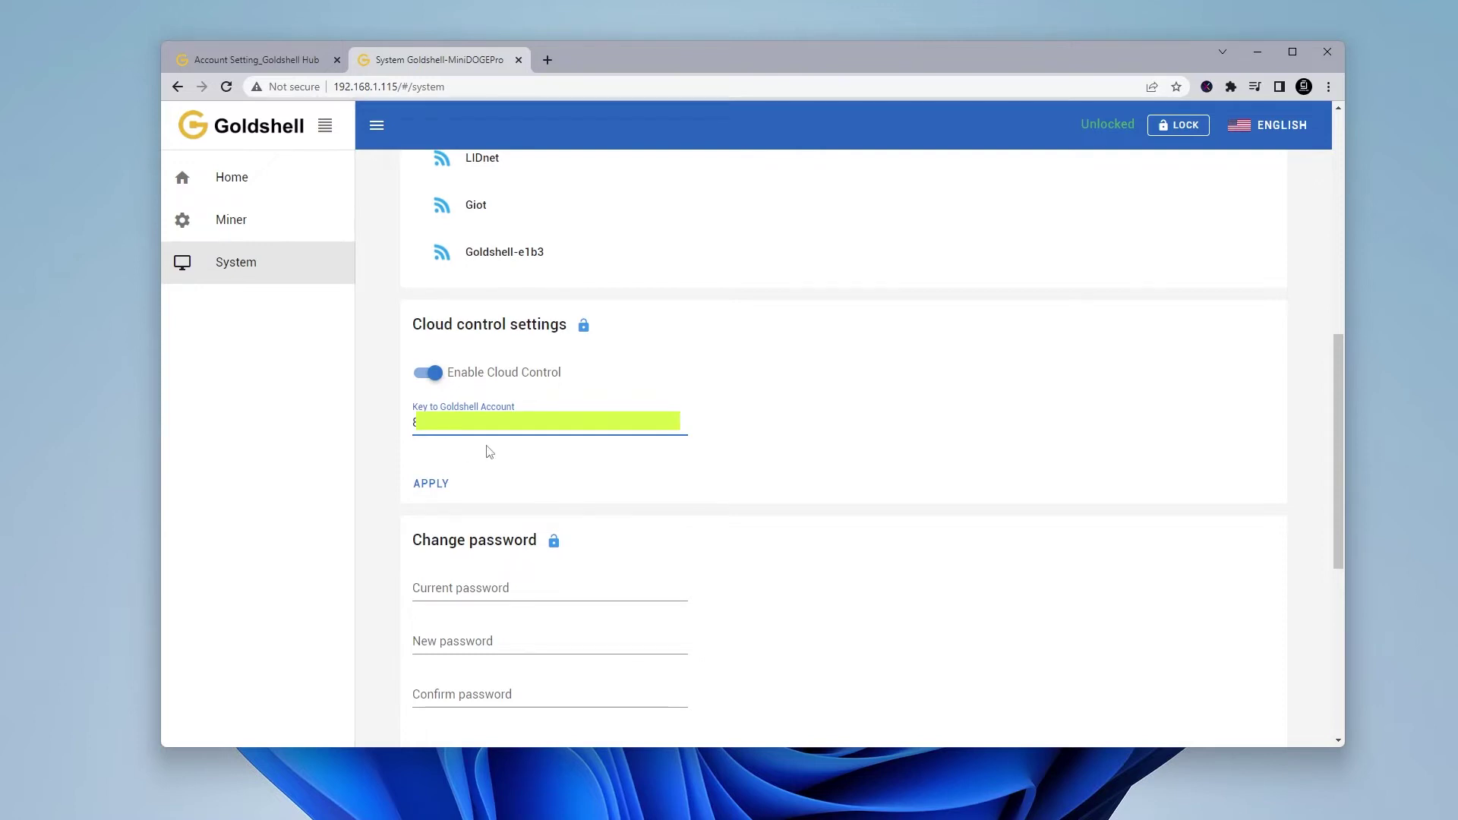
scroll(441, 485, down, 1)
click(431, 408)
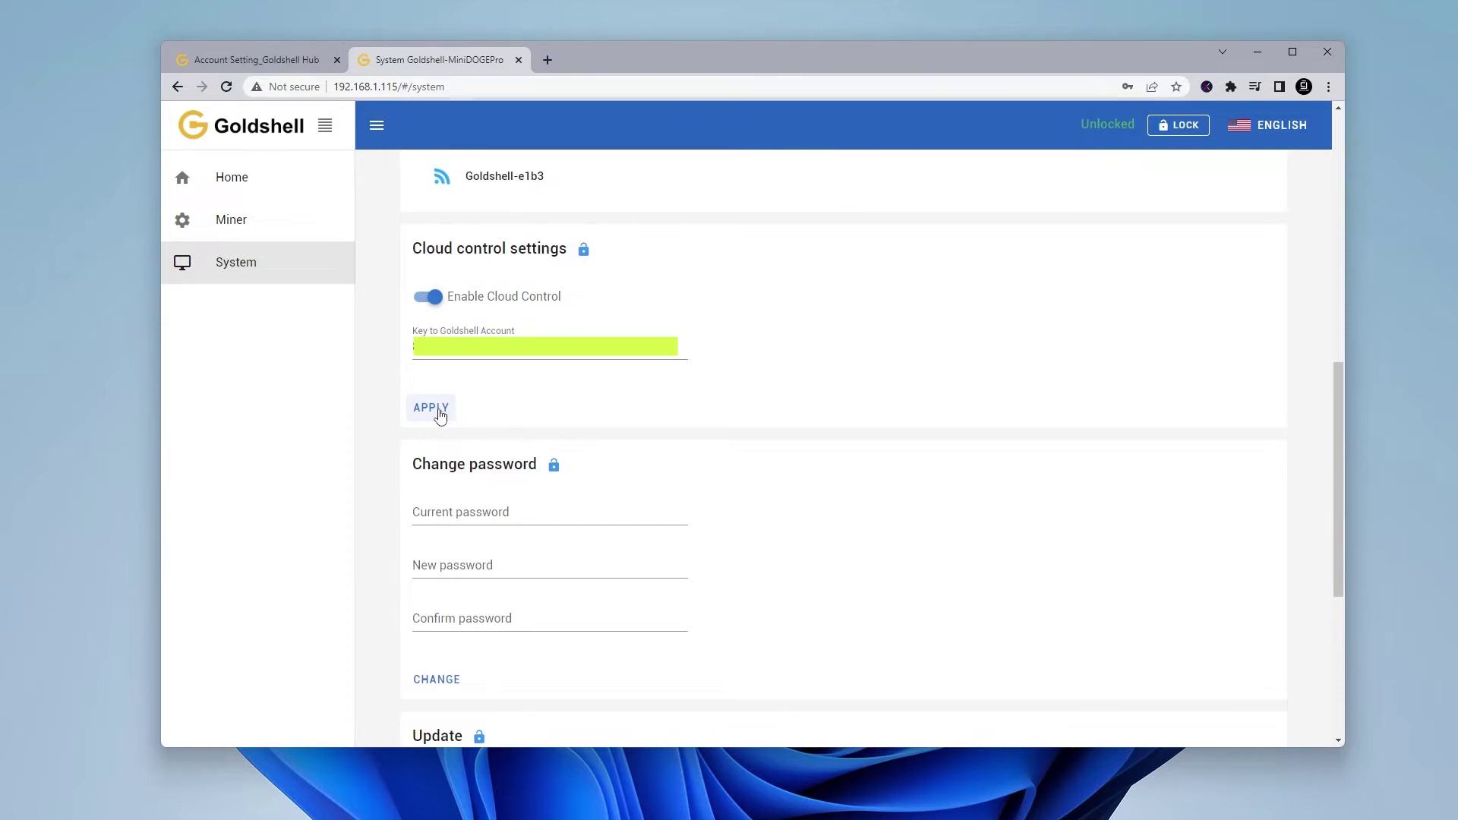
click(256, 57)
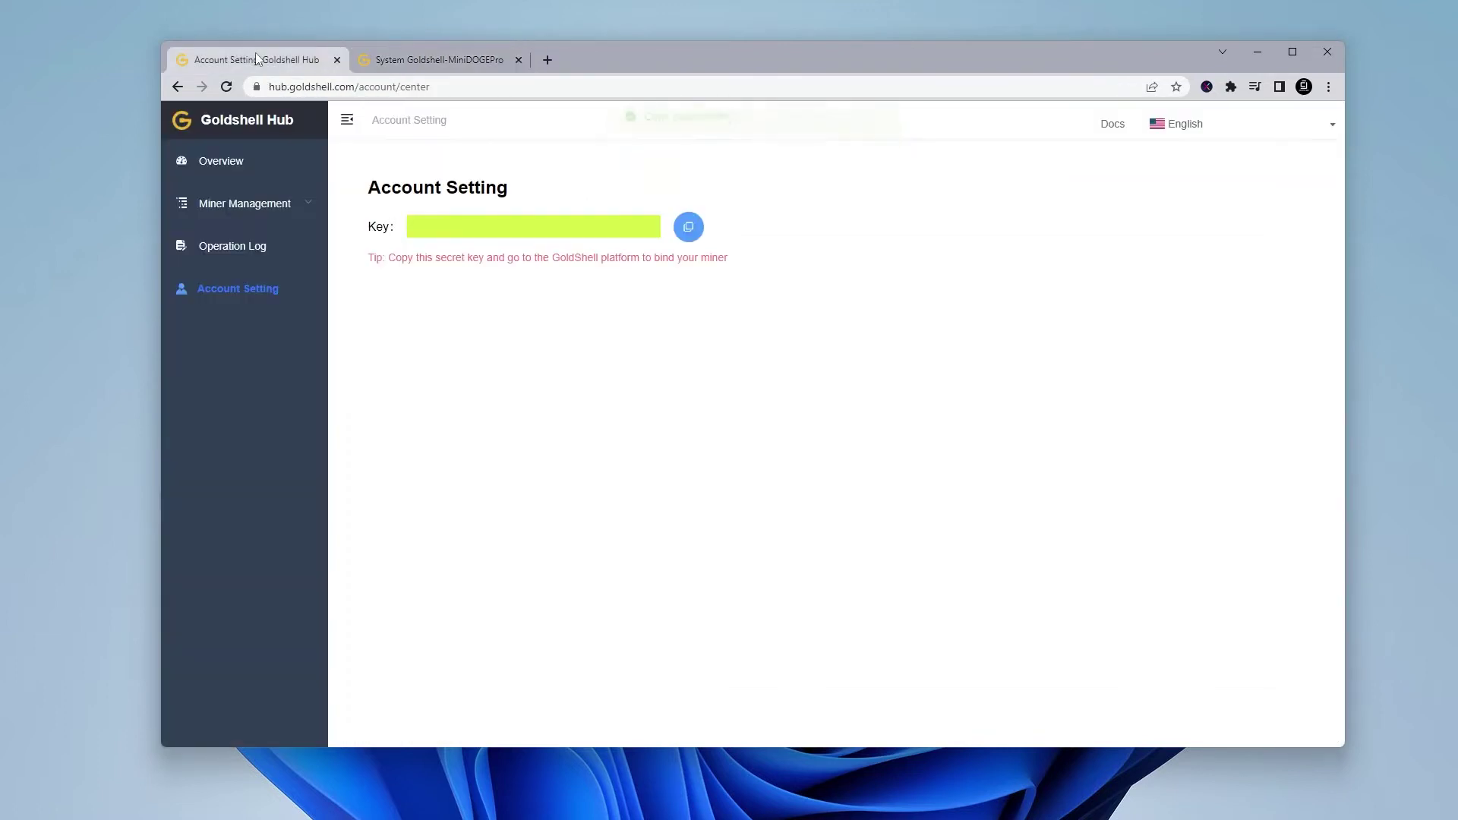
Step: Check the Hub overview and open Miner Management > Miner List of bound miners
click(233, 167)
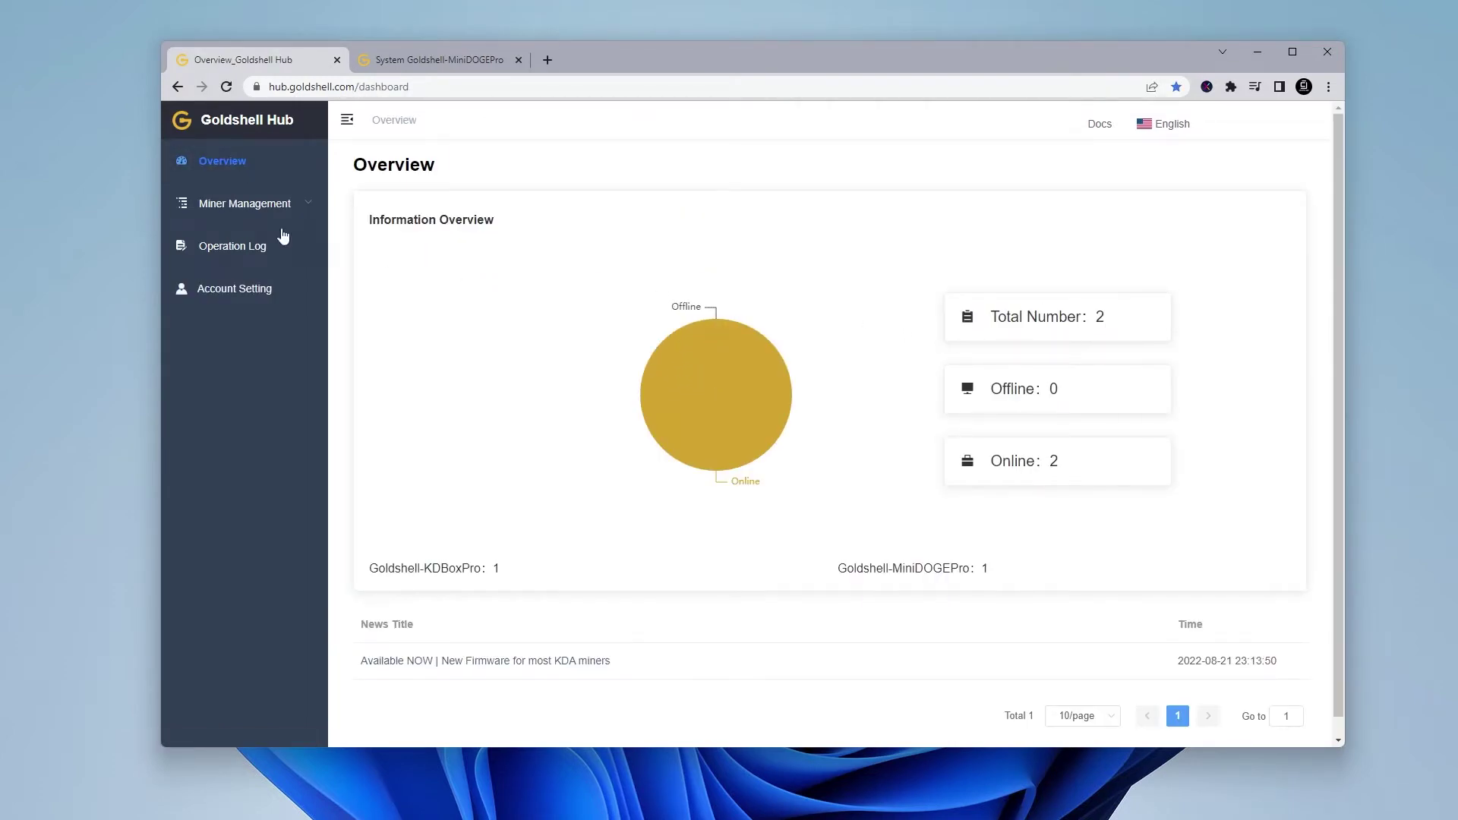
click(222, 205)
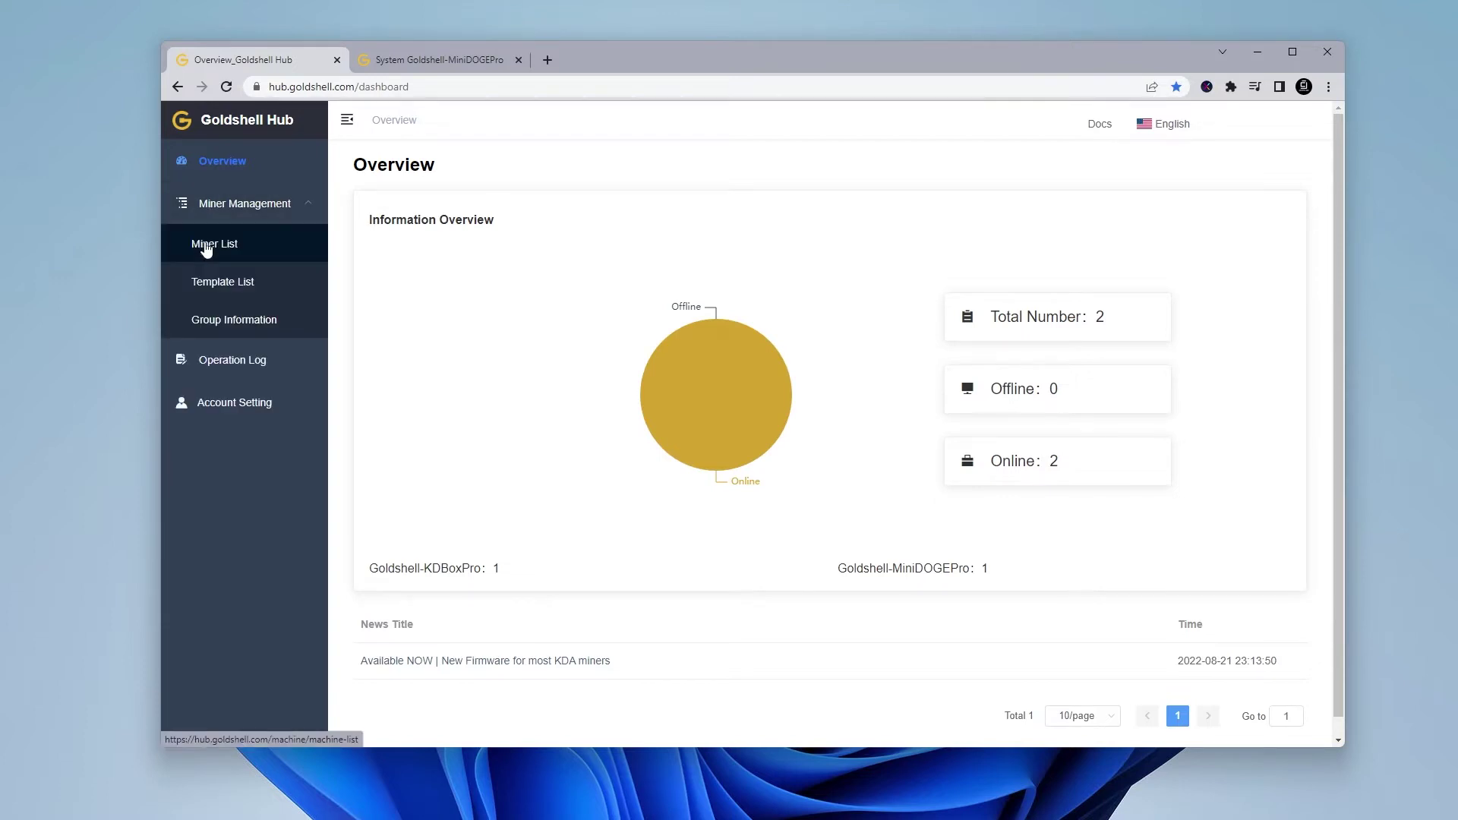
click(208, 246)
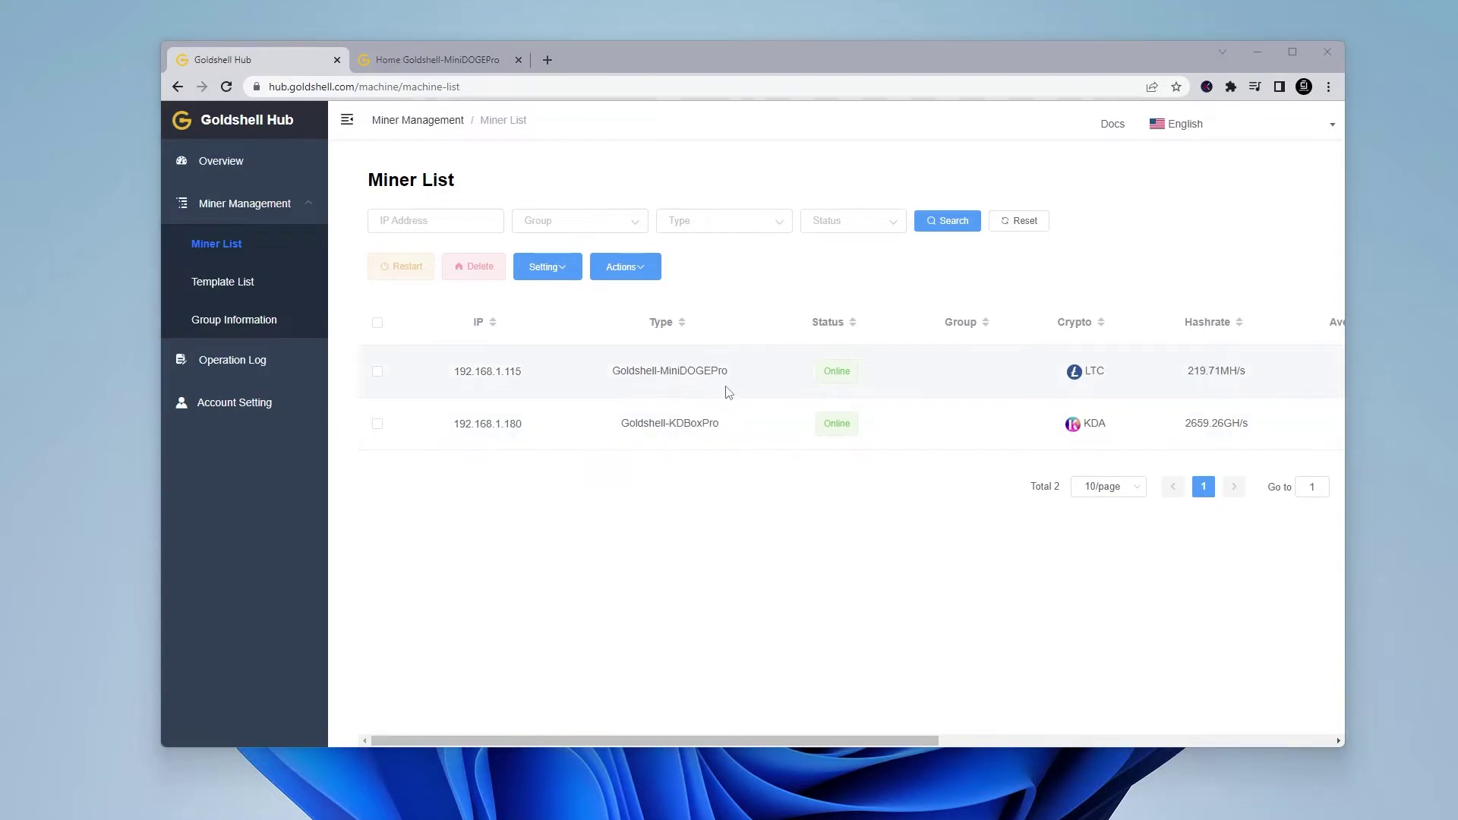
Step: Select the Goldshell-MiniDOGEPro row, still on firmware 2.2.3, and start an Upgrade from Actions
drag(787, 740, 1103, 709)
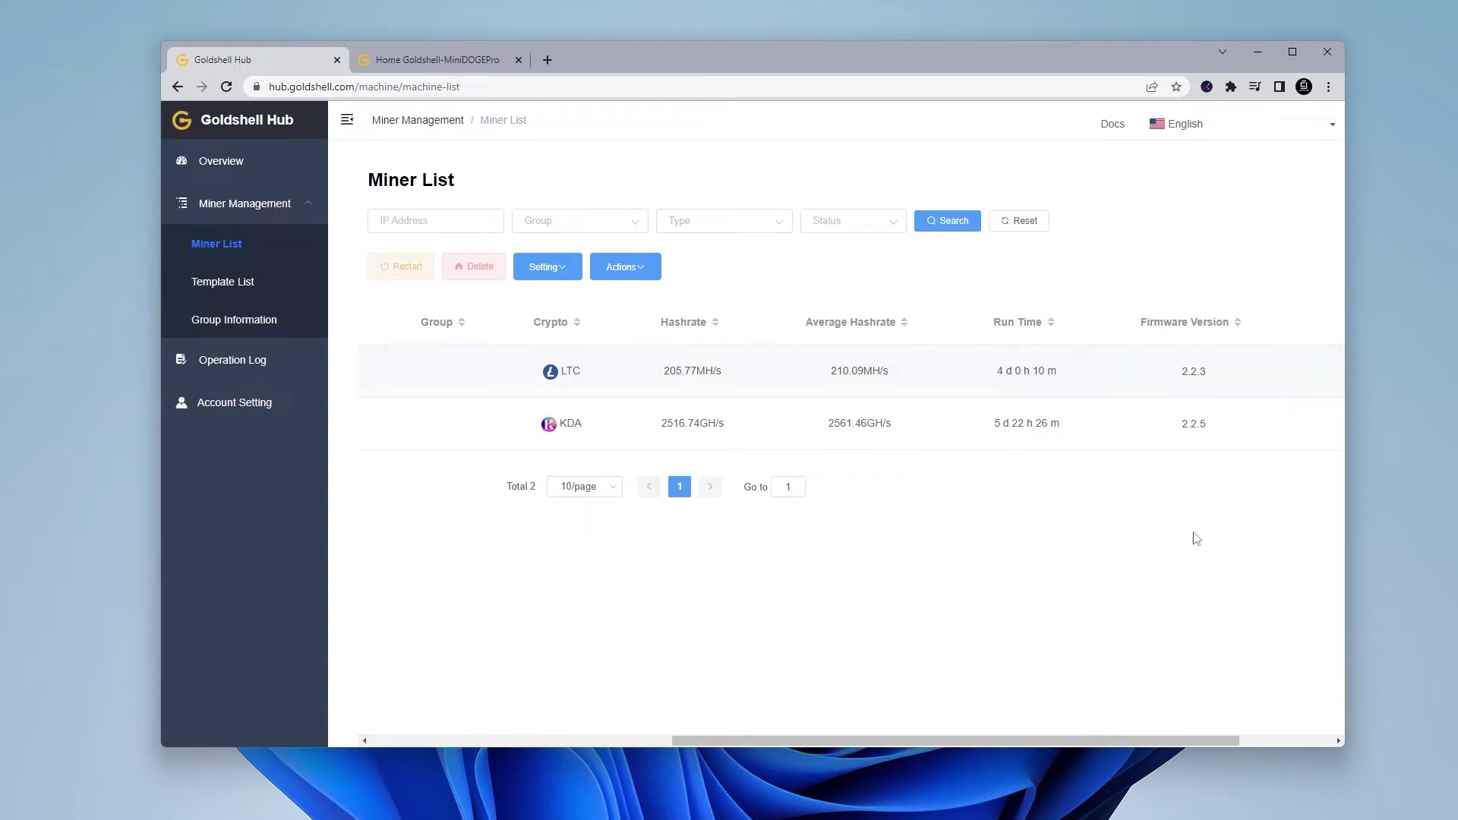
drag(1105, 742, 675, 750)
click(376, 373)
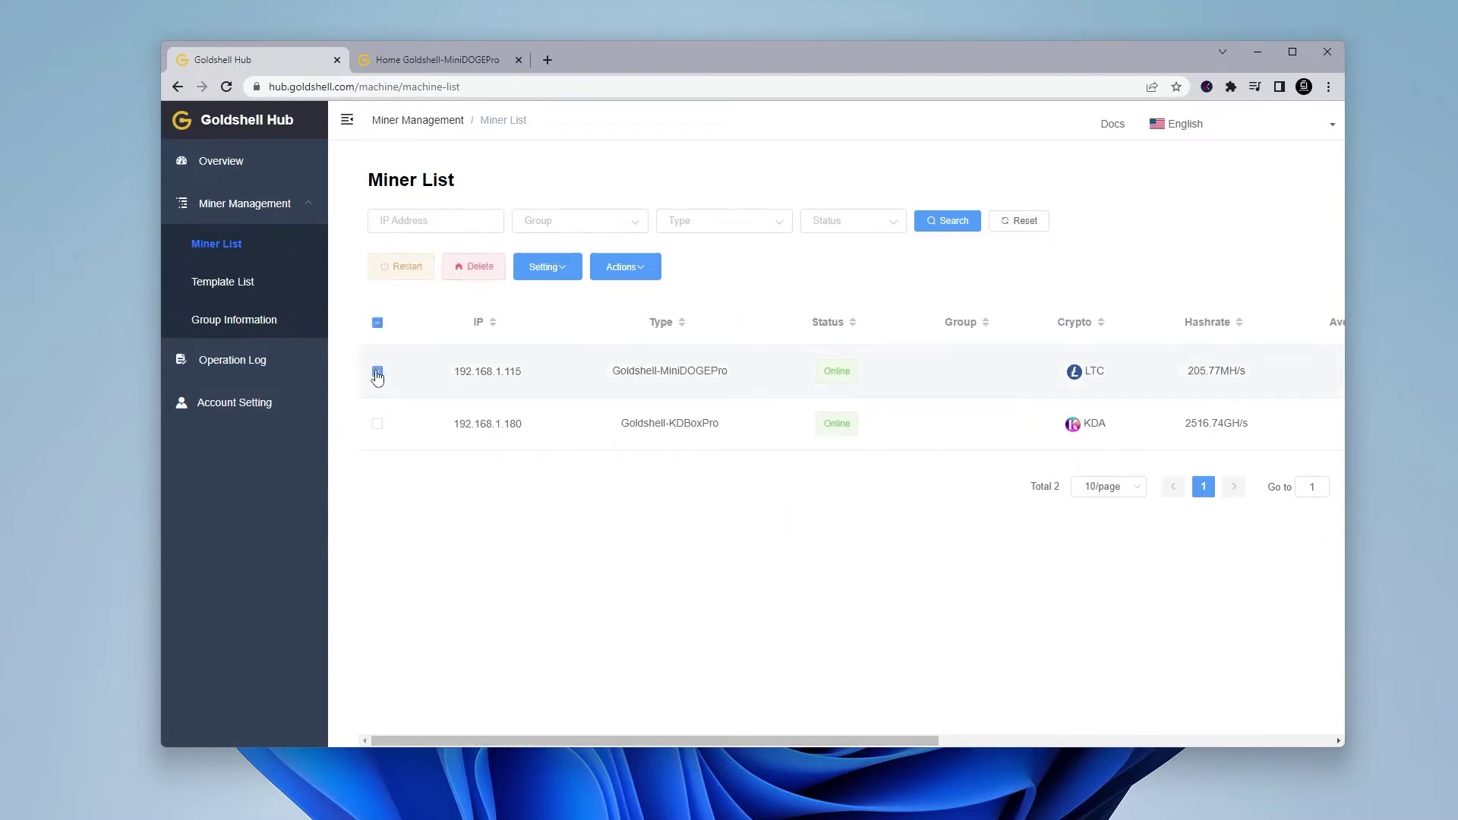
click(641, 272)
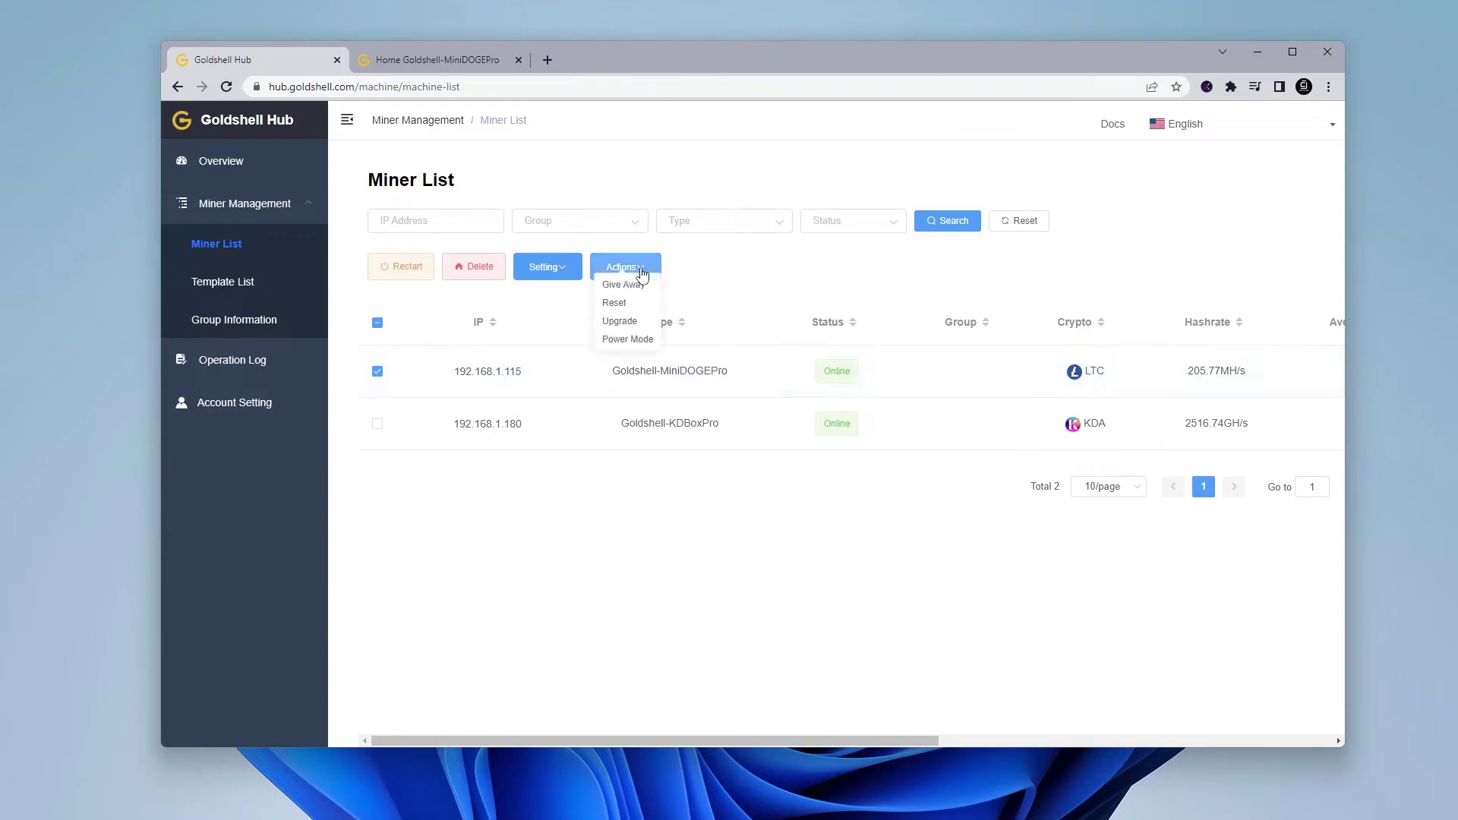
click(634, 321)
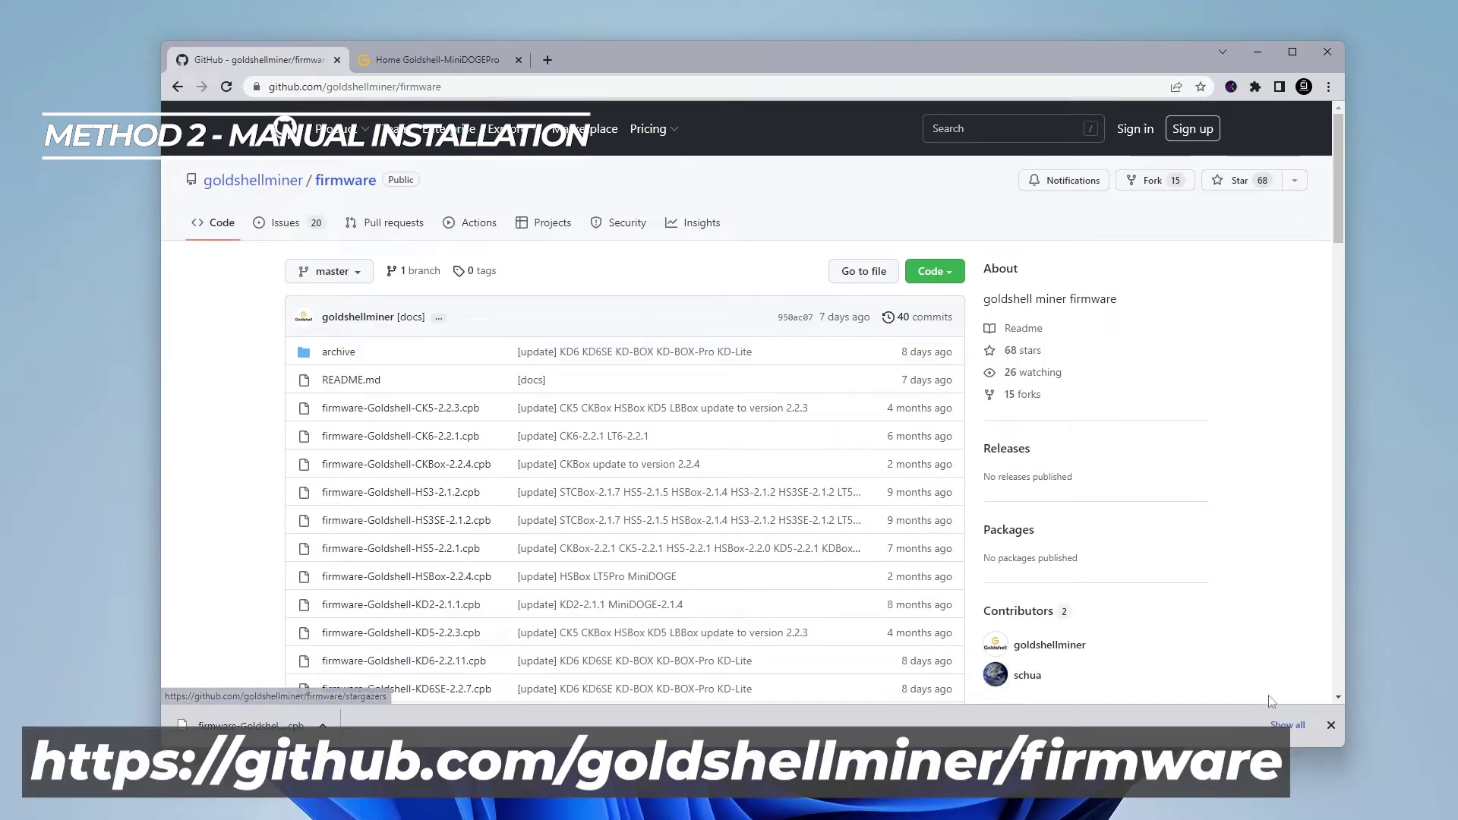
Step: Download firmware-Goldshell-MiniDOGEPro-2.2.4.cpb from the goldshellminer/firmware repository on GitHub
click(1331, 726)
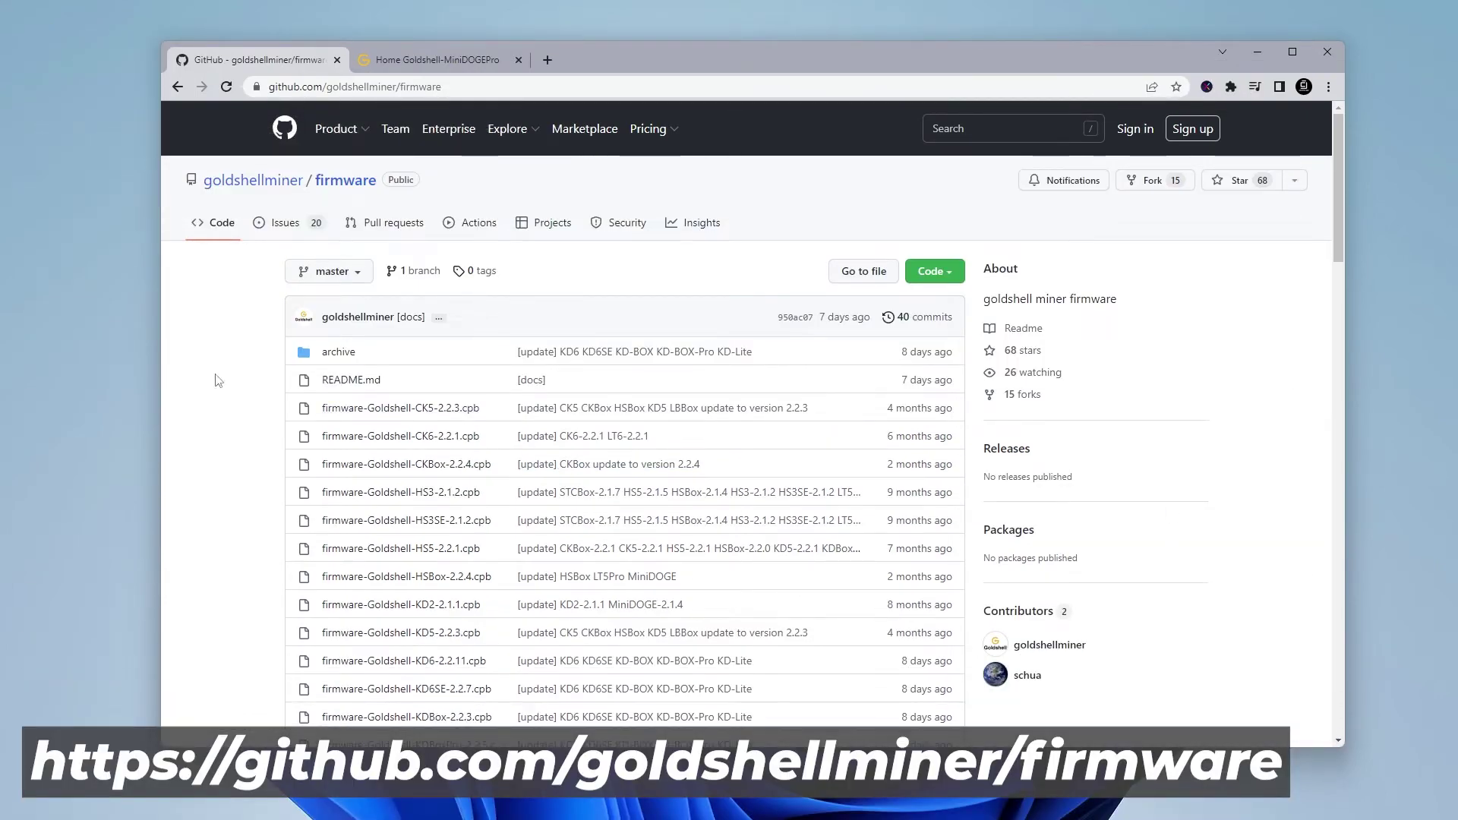
scroll(295, 376, down, 6)
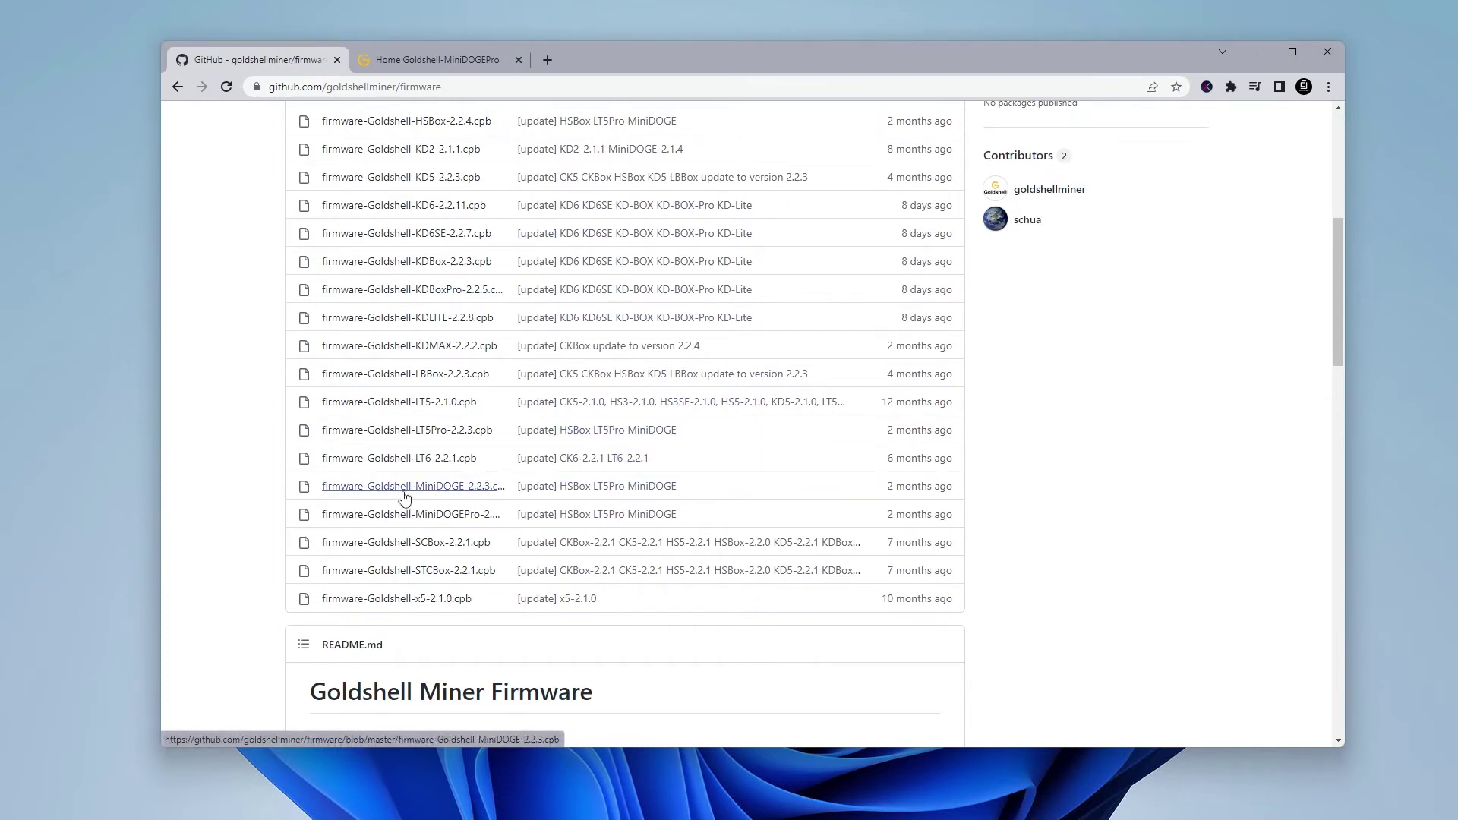
click(451, 521)
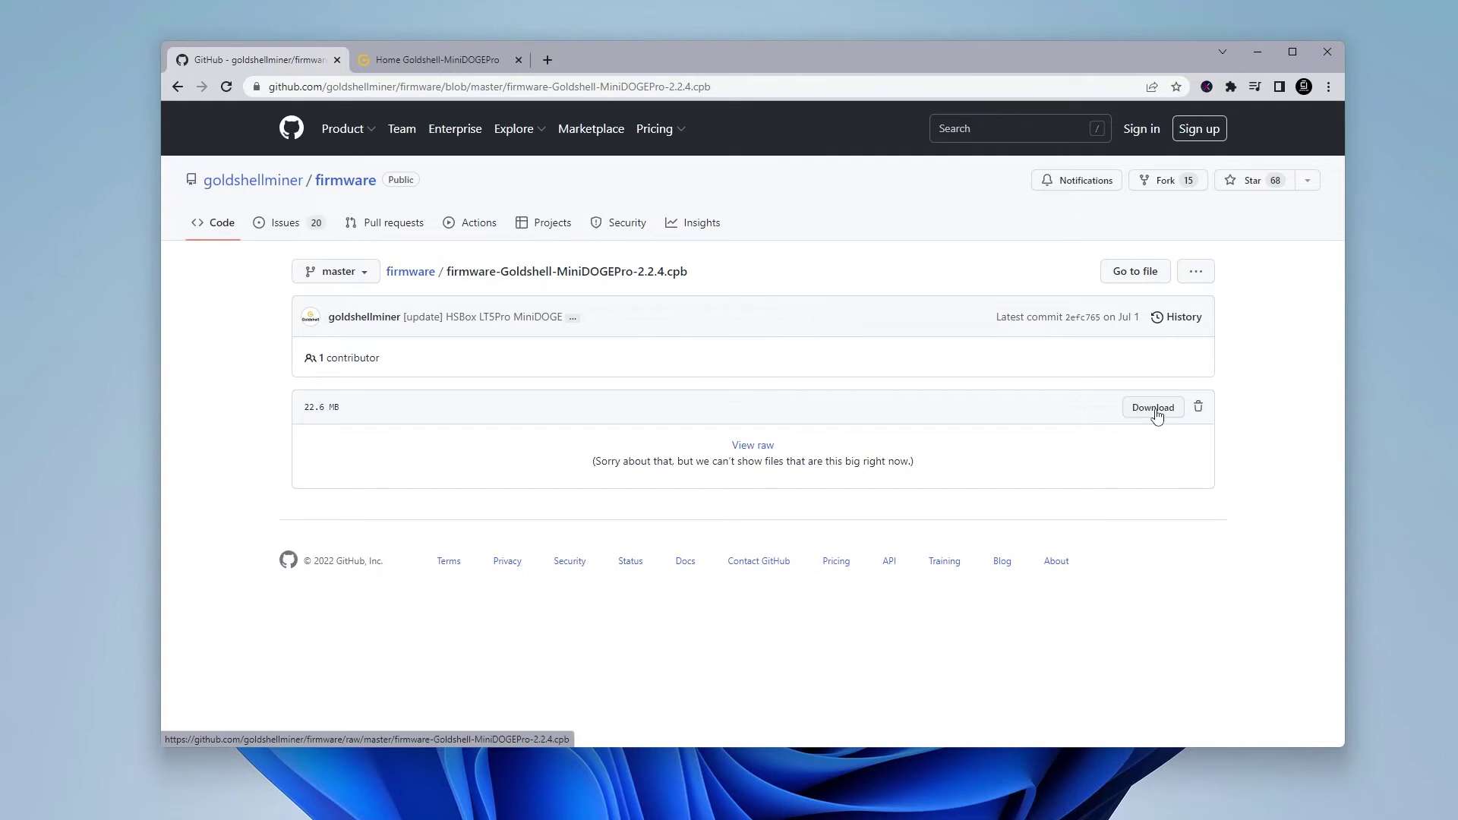
click(1155, 413)
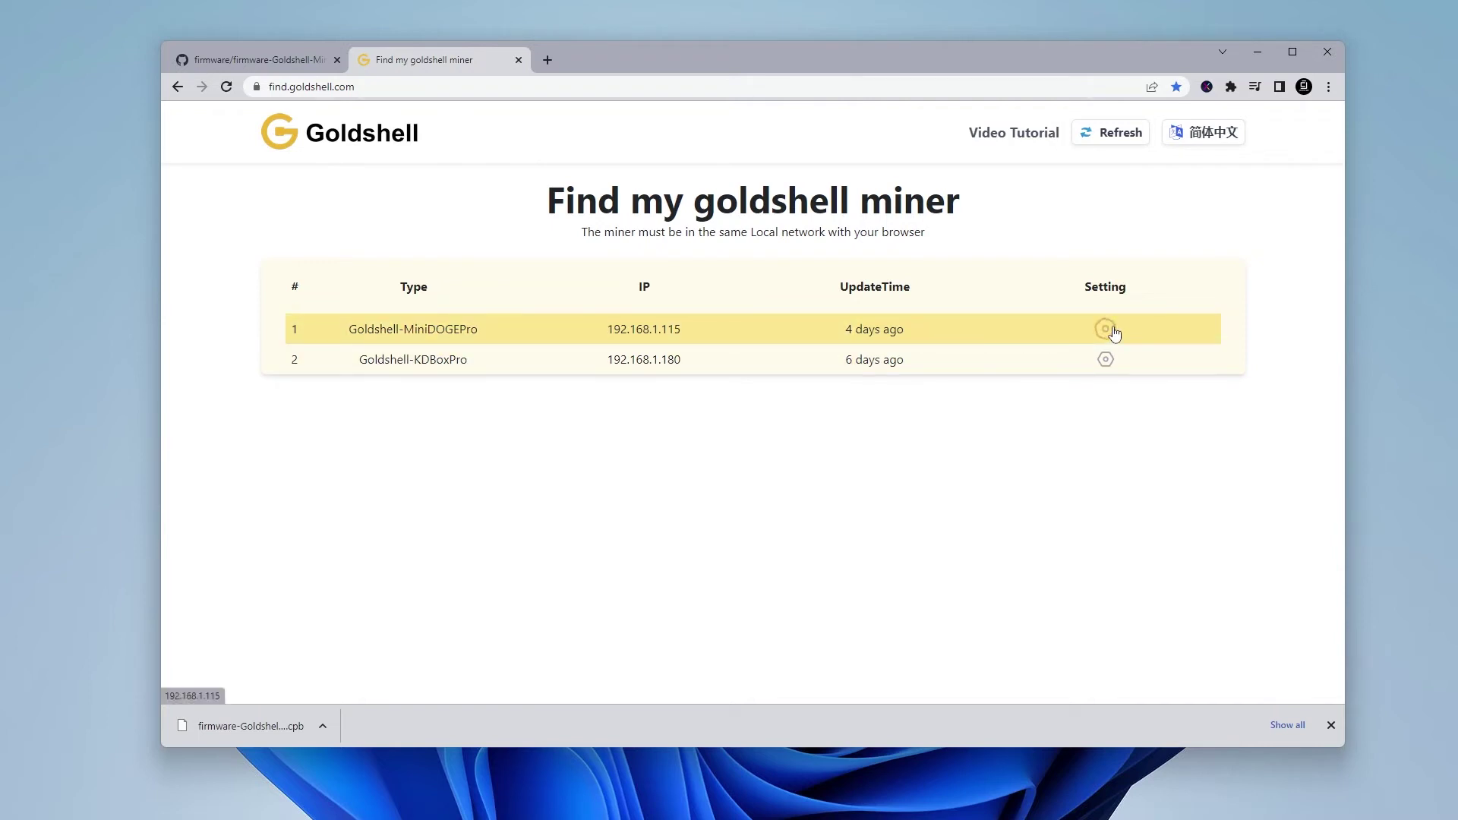
Step: Open the MiniDOGEPro's System page and browse for a firmware file under Update
click(1107, 330)
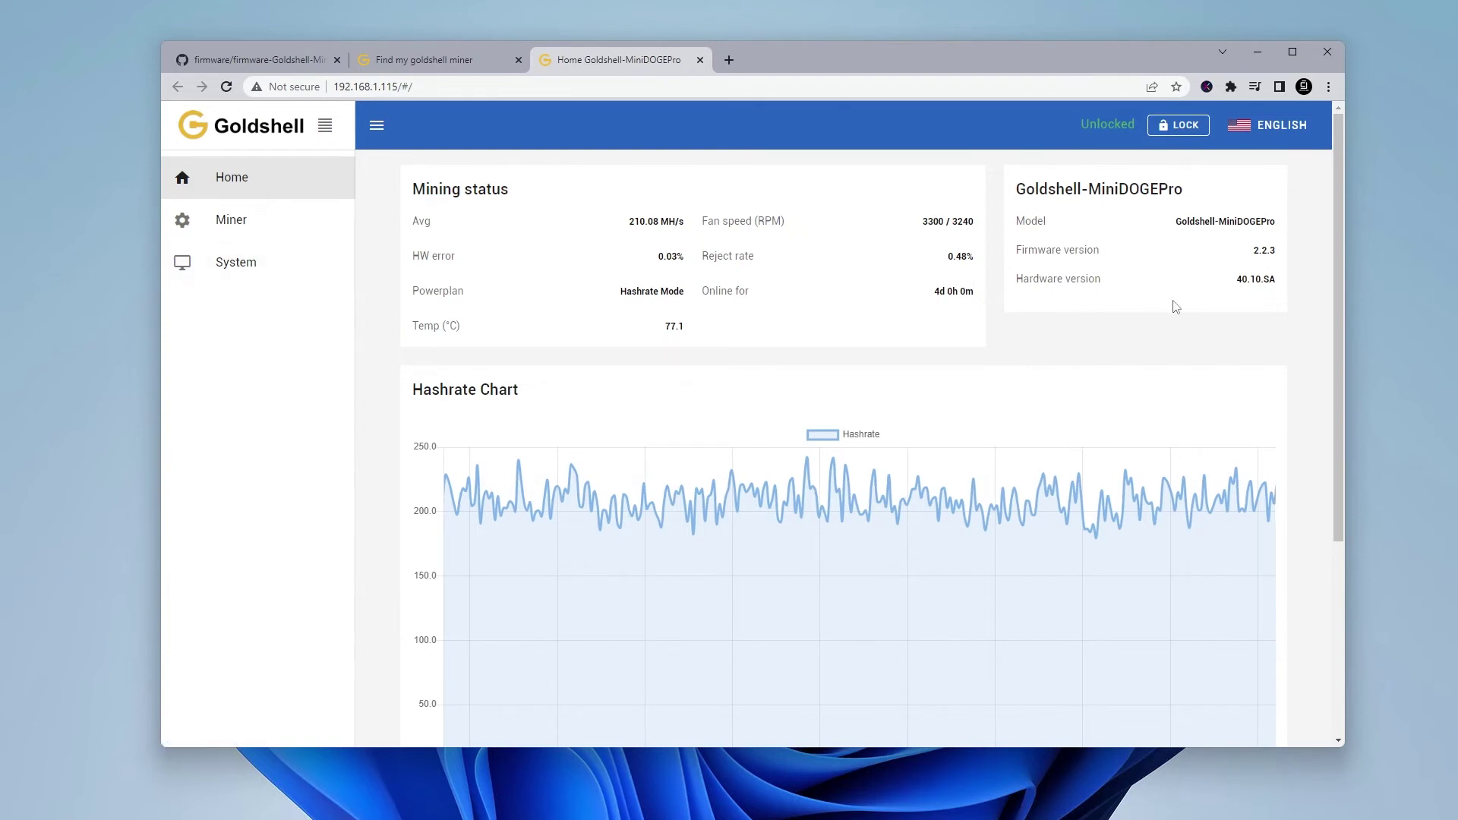
click(238, 278)
drag(1338, 209, 1383, 563)
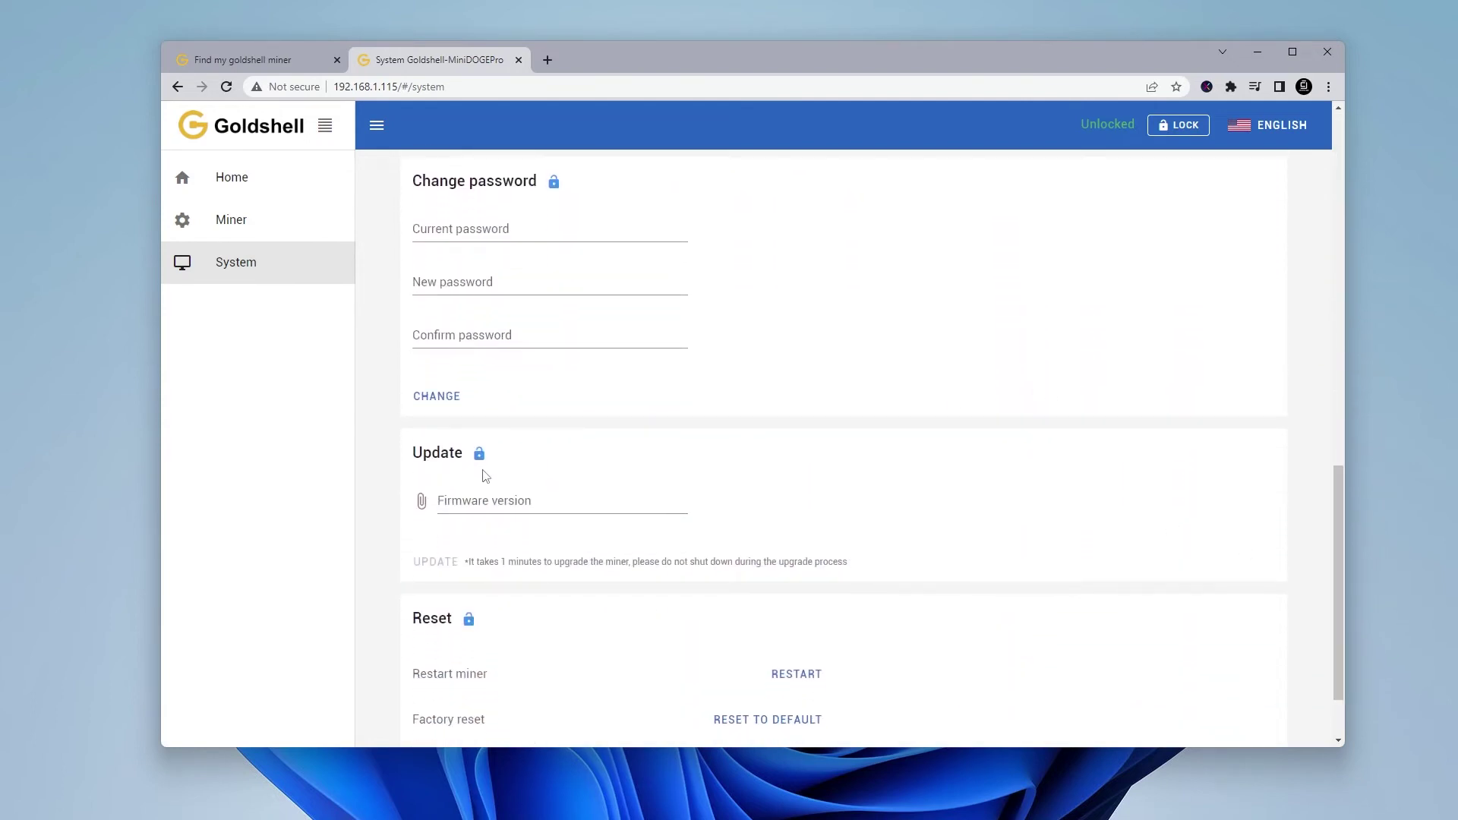
click(461, 508)
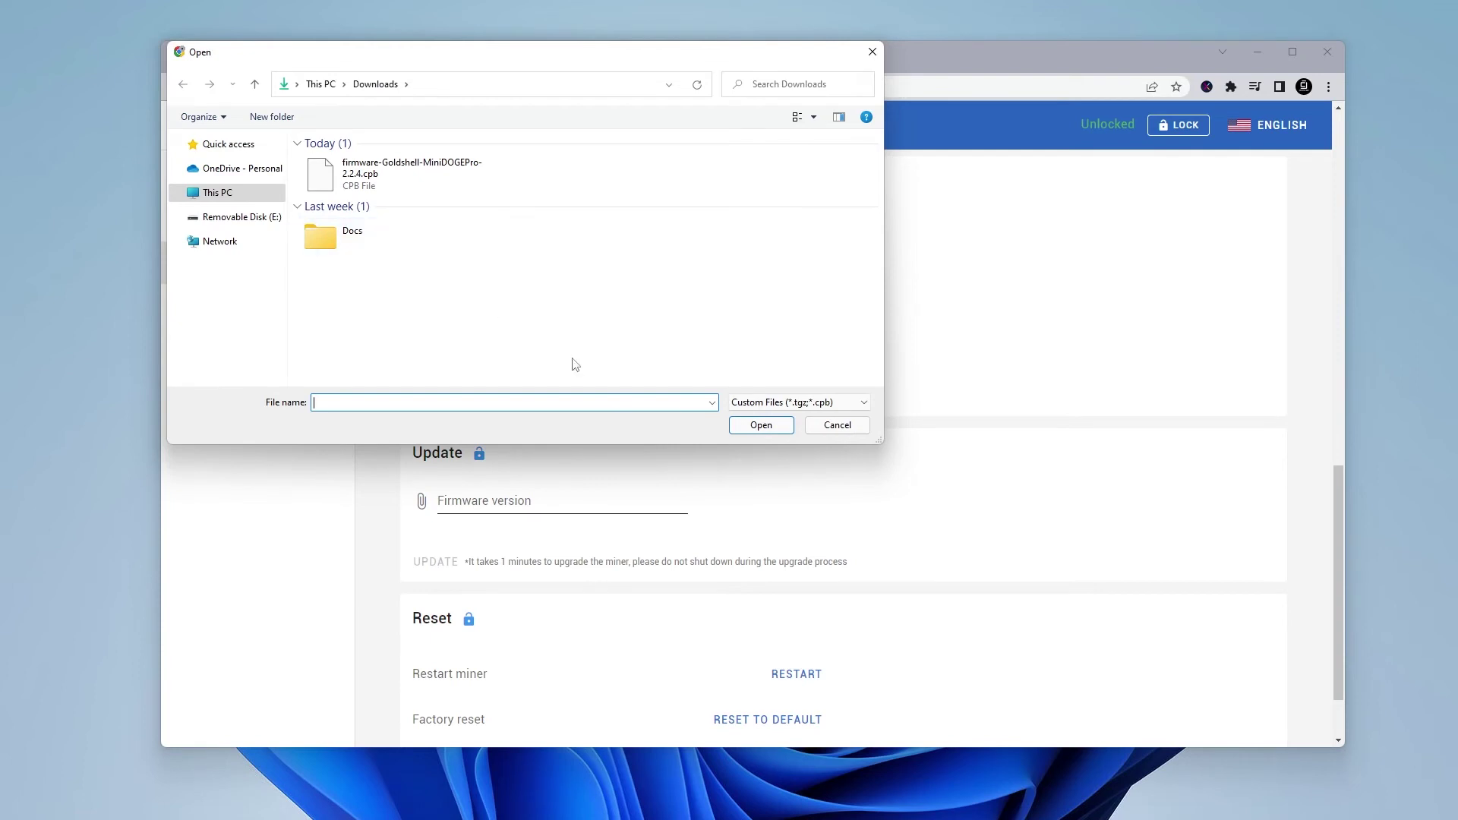
Step: Select firmware-Goldshell-MiniDOGEPro-2.2.4.cpb from Downloads and run UPDATE on the miner
click(379, 177)
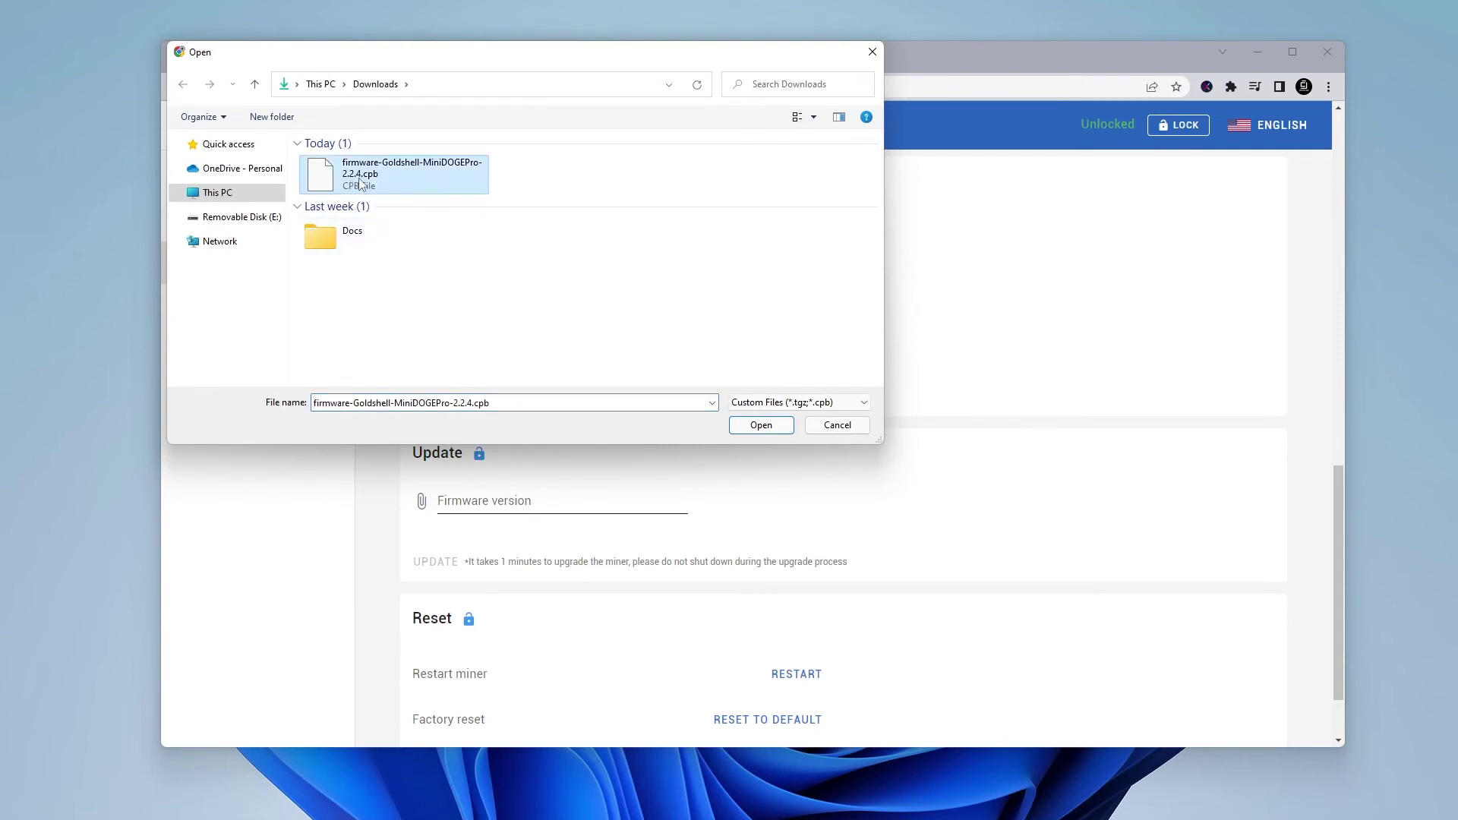
click(752, 425)
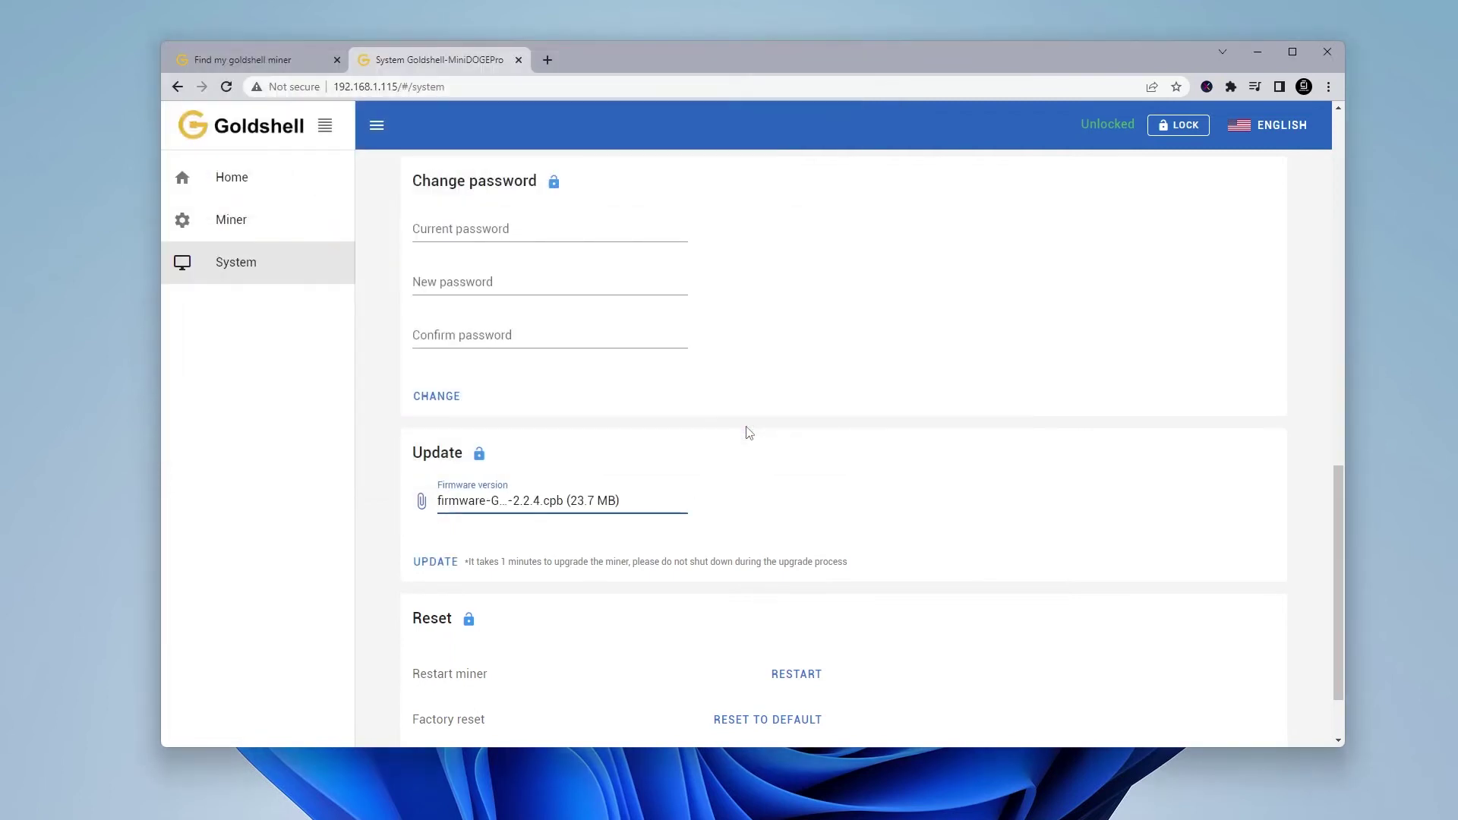
click(433, 564)
Step: Reload Home to confirm firmware 2.2.4, review the DxPool pool settings, then open DxPool
click(222, 175)
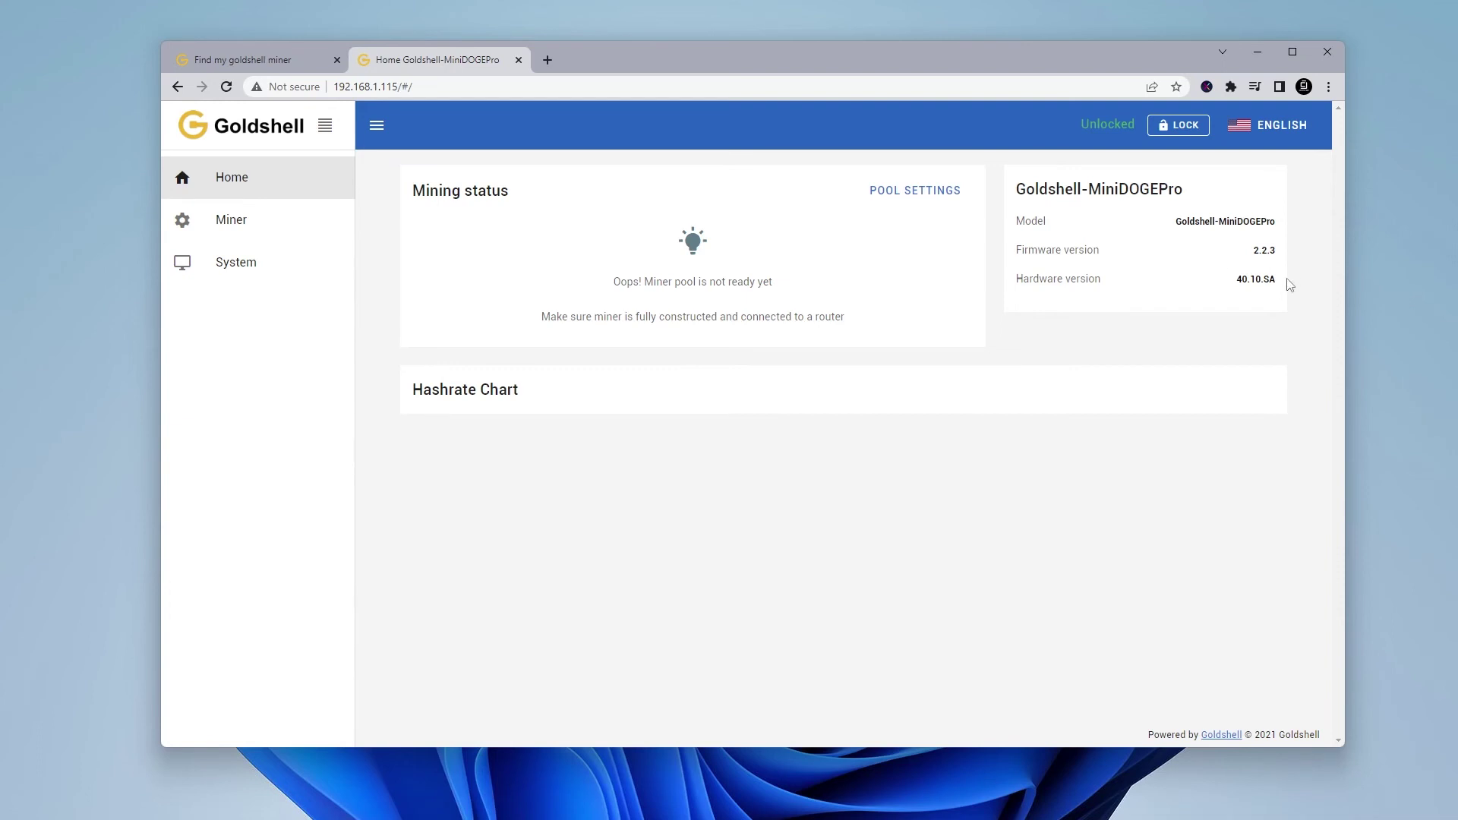
click(226, 87)
click(302, 230)
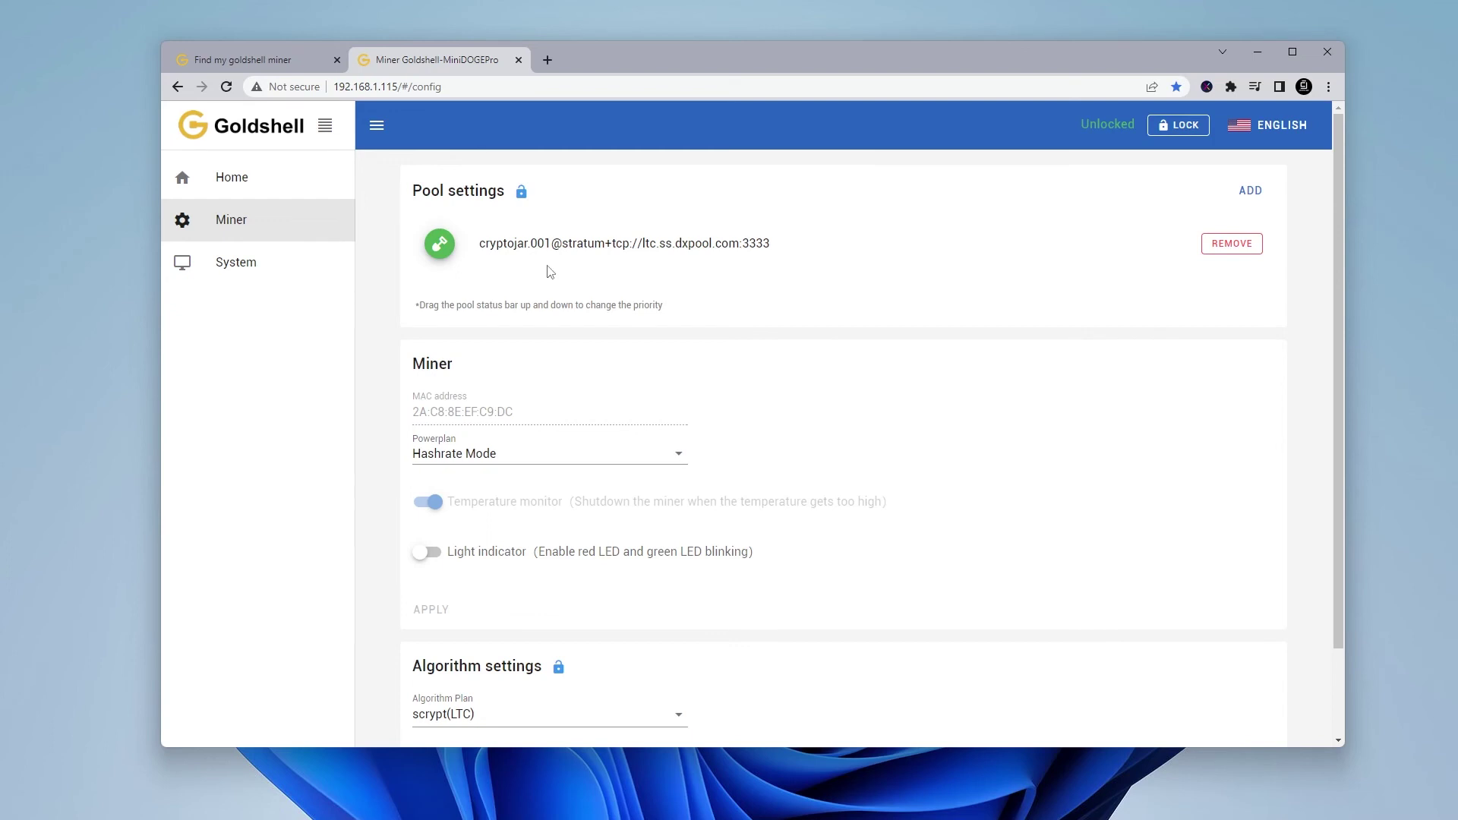
click(595, 61)
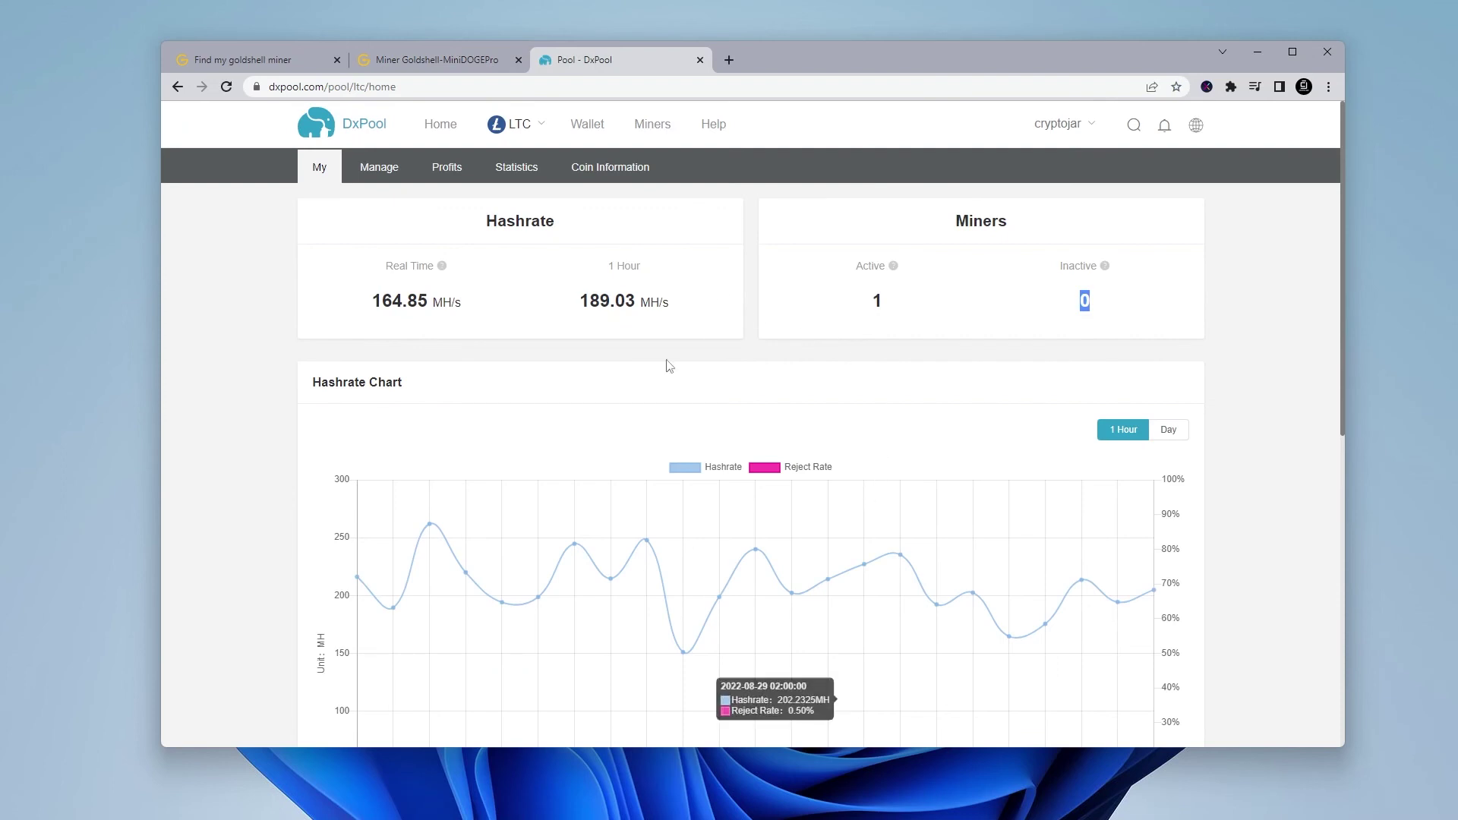
Step: Check the miner's Home status and its hashrate chart recovering toward 210 MH/s
click(437, 65)
click(241, 178)
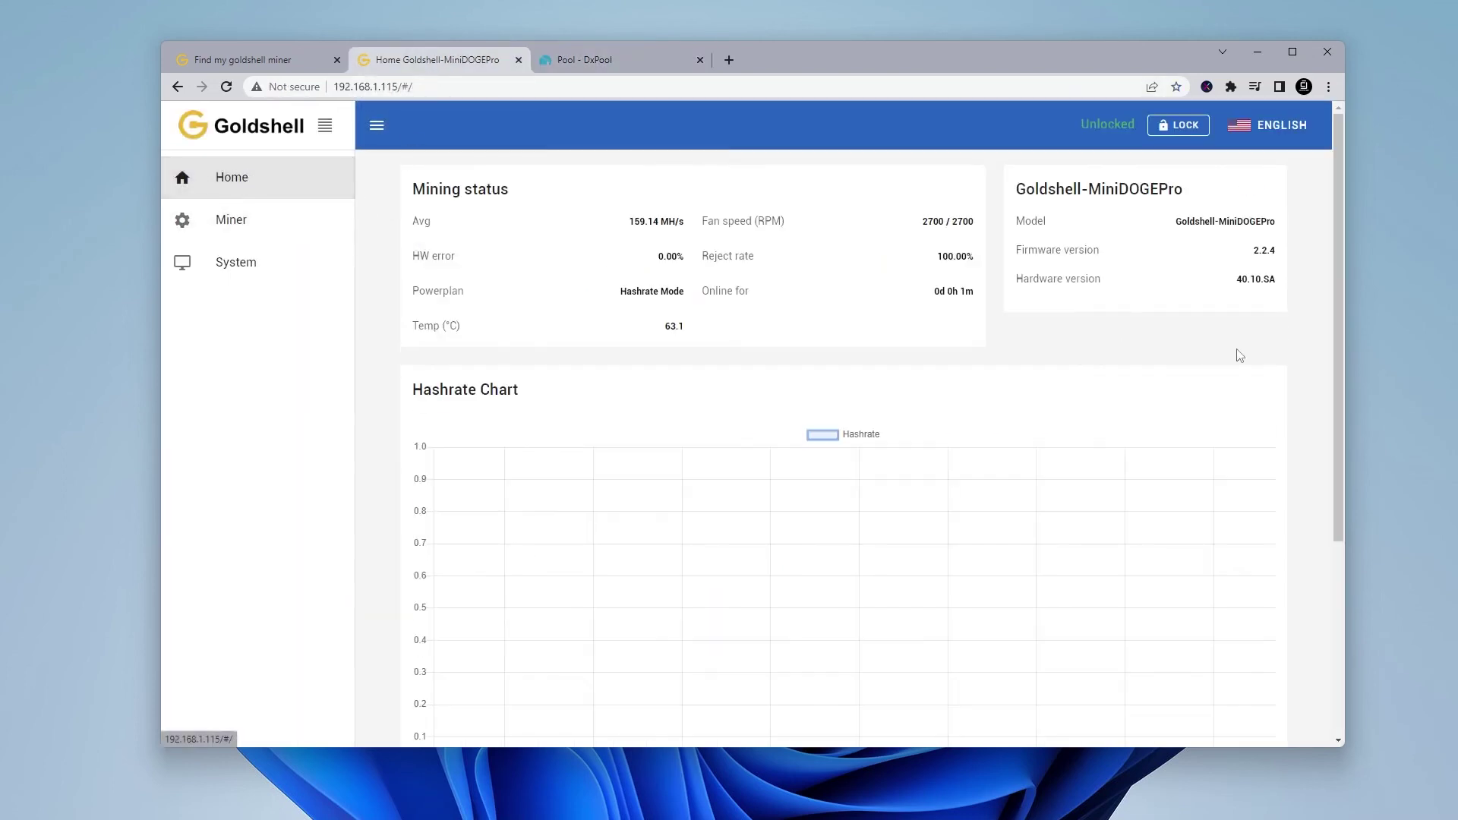
drag(1341, 351, 1342, 489)
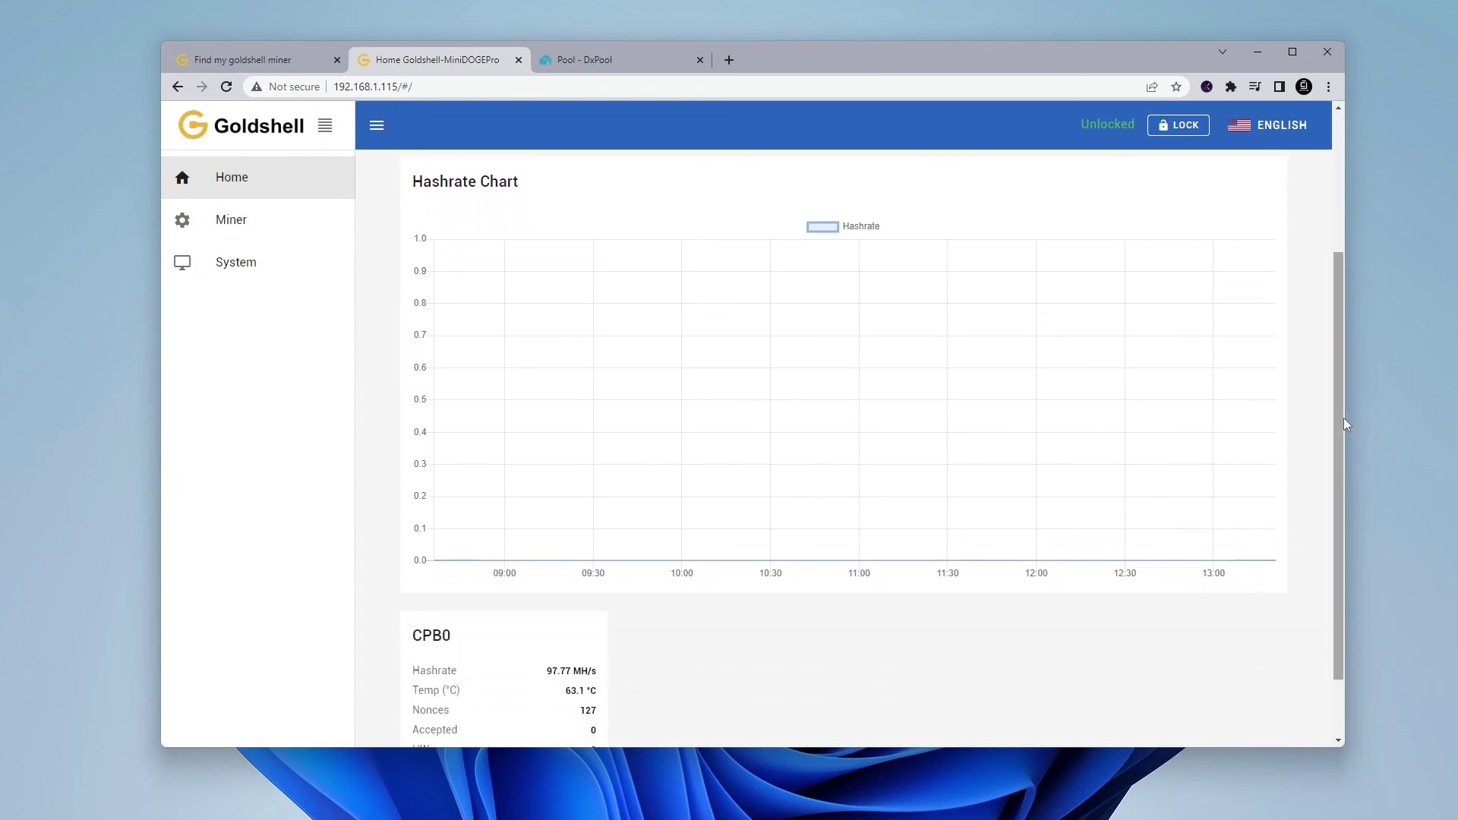
drag(1341, 418, 1352, 225)
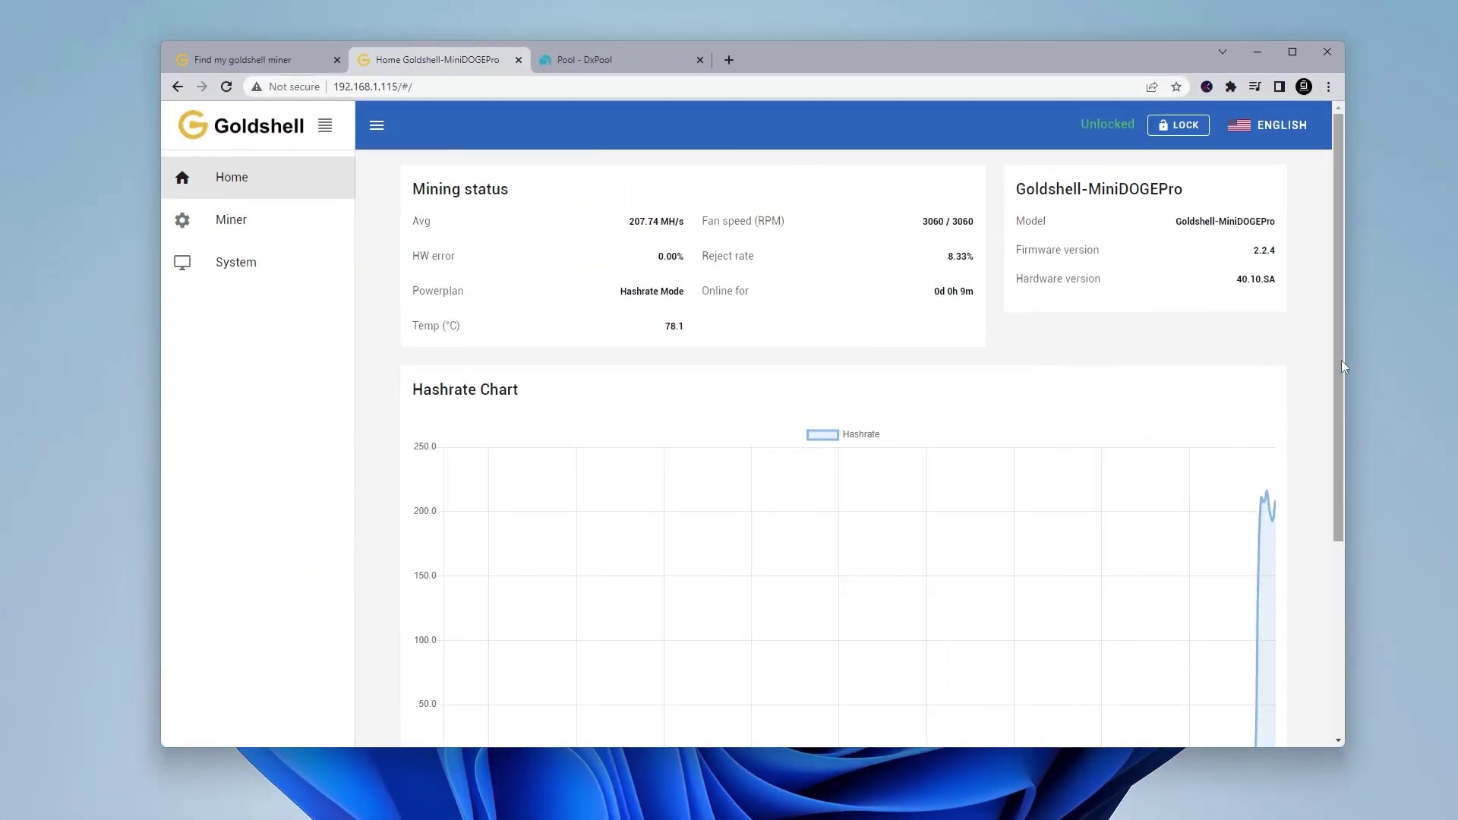
drag(1341, 360, 1338, 434)
mouse_move(1273, 406)
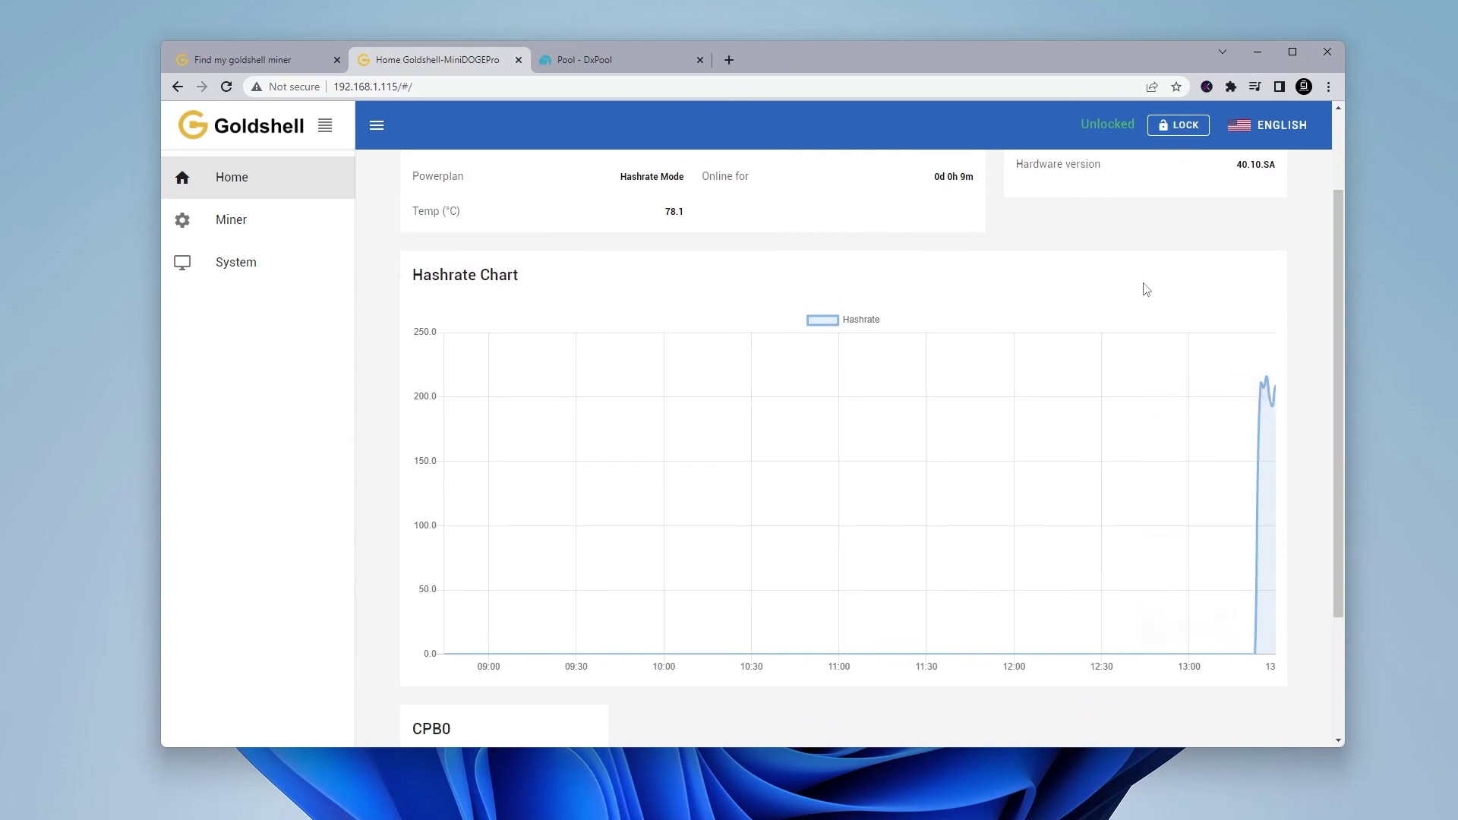
Step: Refresh DxPool to confirm one active miner and no inactive ones
click(636, 58)
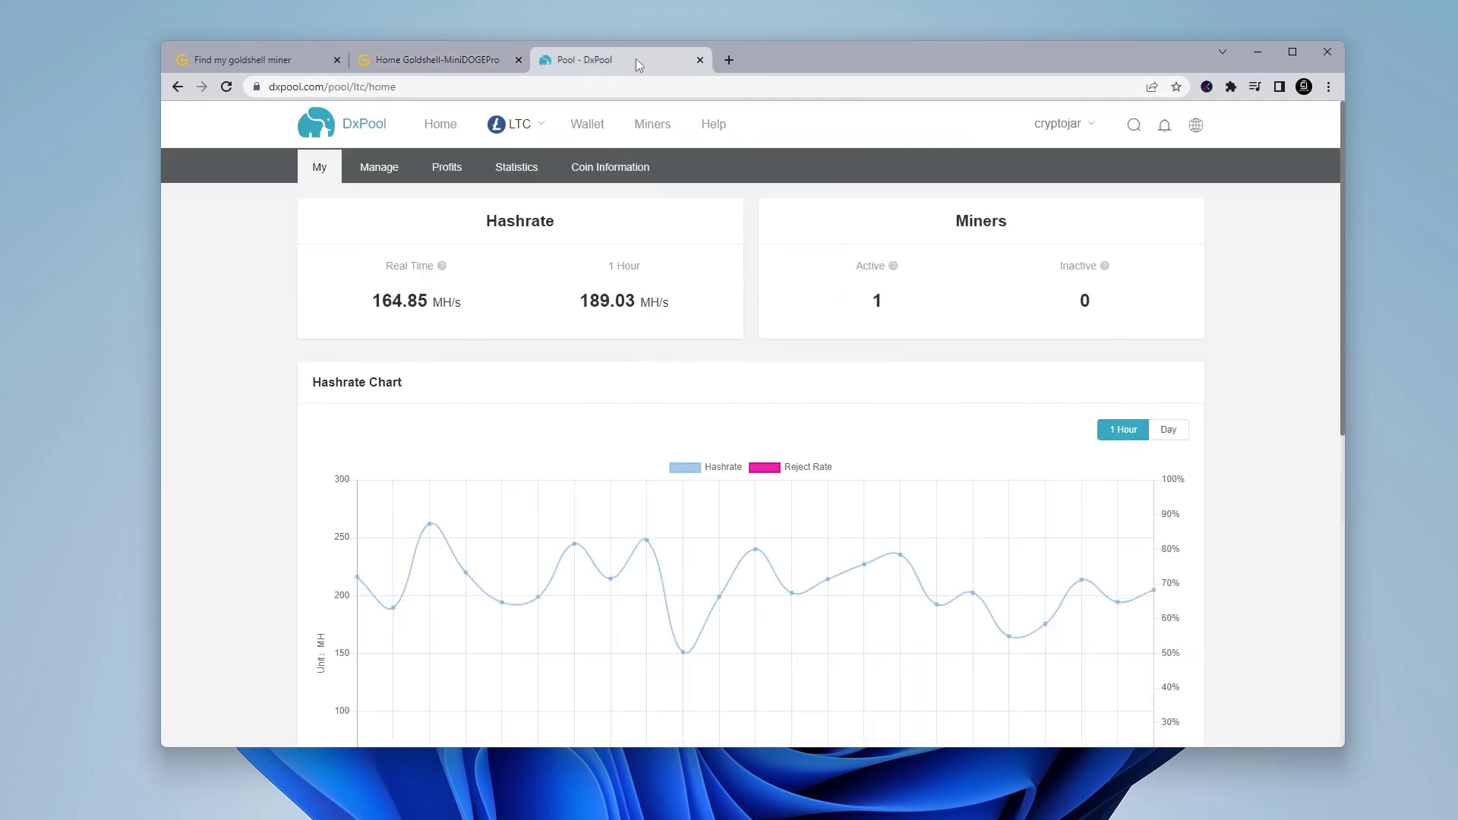
click(227, 87)
mouse_move(1341, 223)
mouse_down()
mouse_move(1337, 320)
mouse_move(1336, 225)
mouse_up()
click(432, 57)
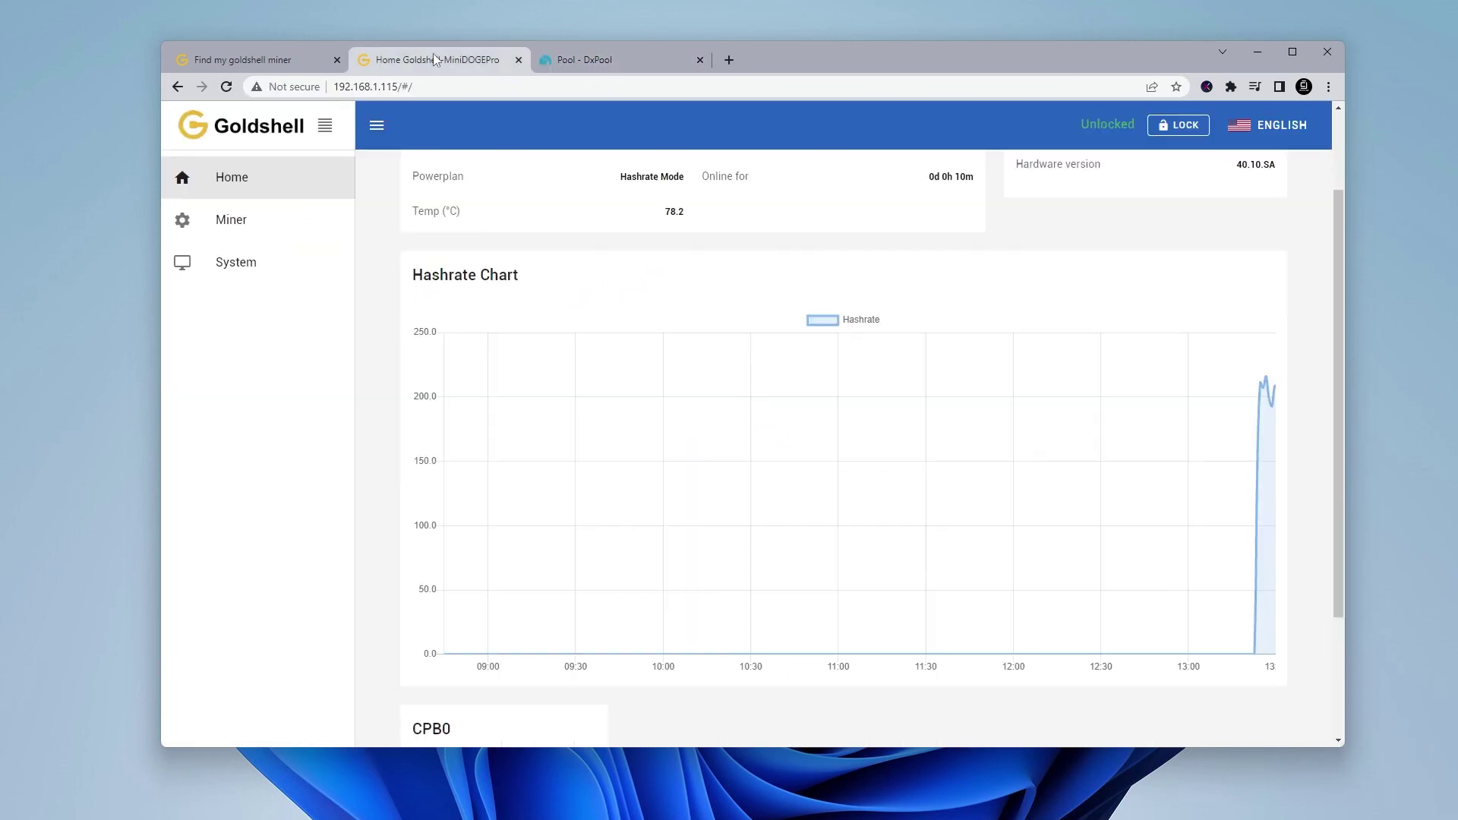